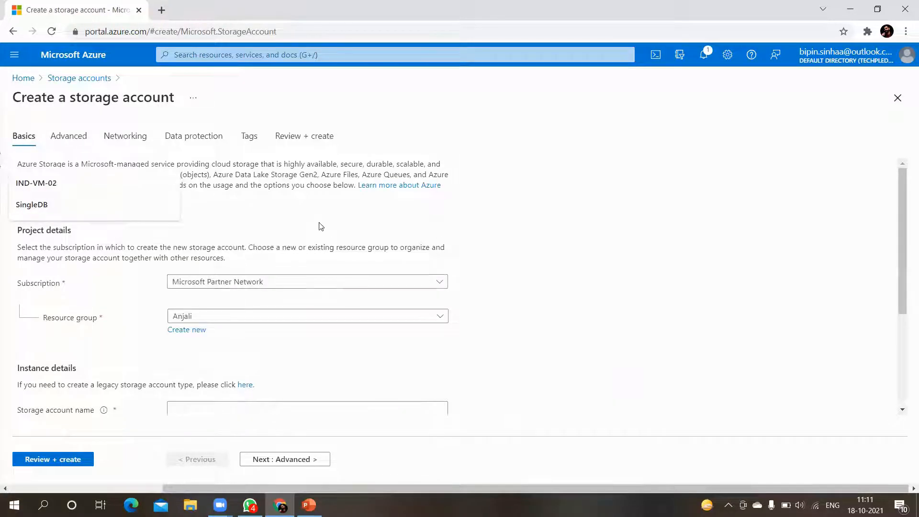
Step: Filter the existing resource groups by the person's first name and assign the matching group to the new storage account
left_click(321, 227)
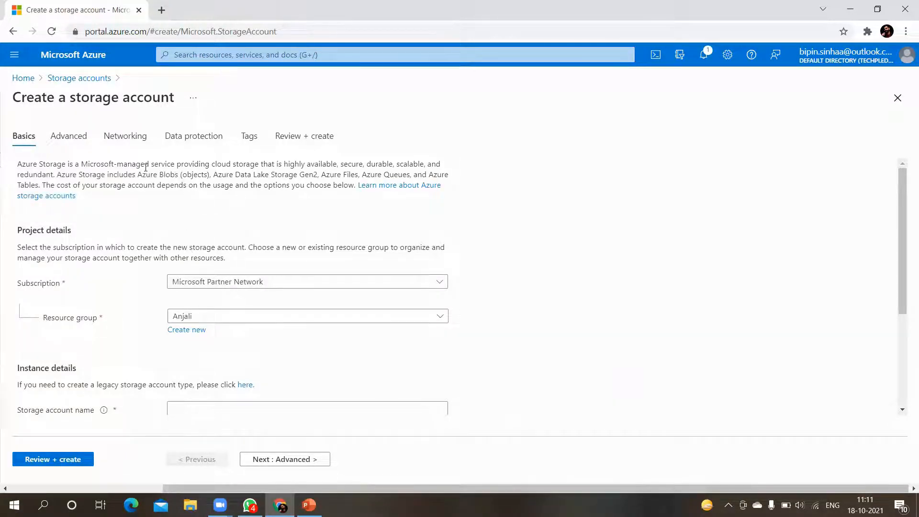
scroll(239, 286, "down", 2)
left_click(228, 253)
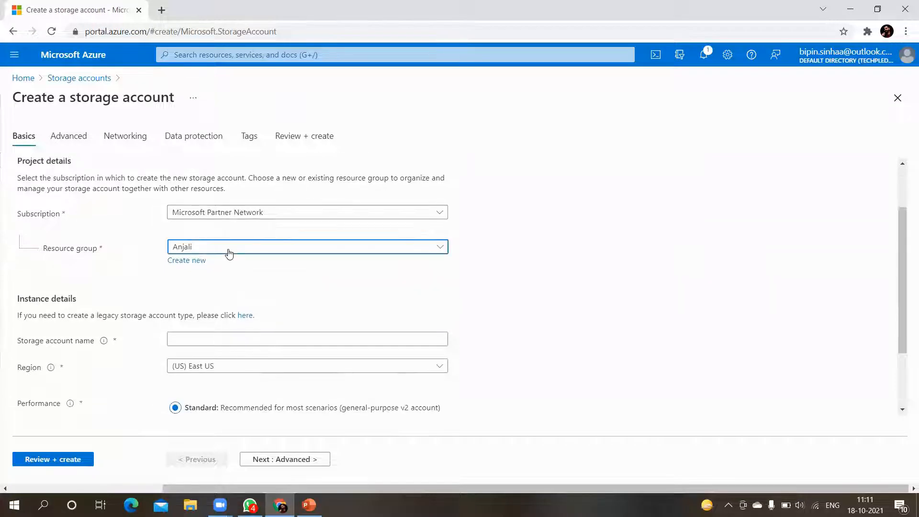
left_click(513, 142)
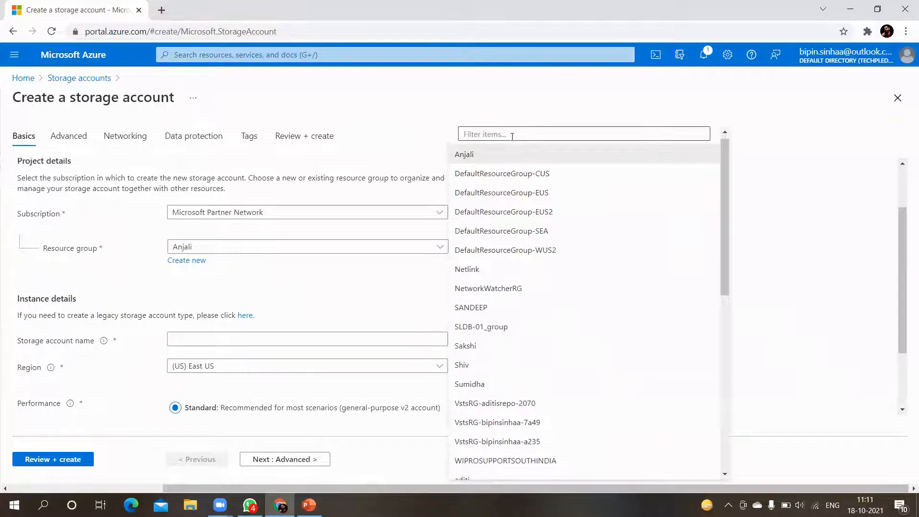
type("sumi")
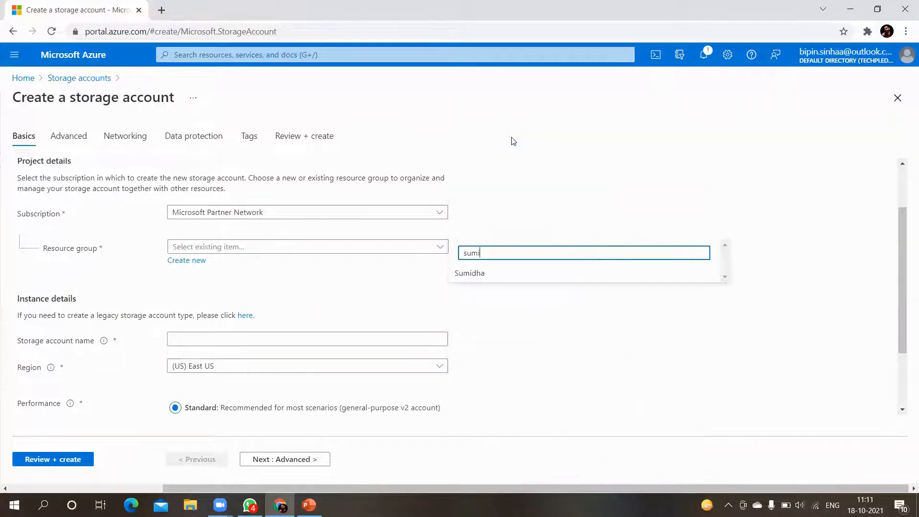
left_click(469, 275)
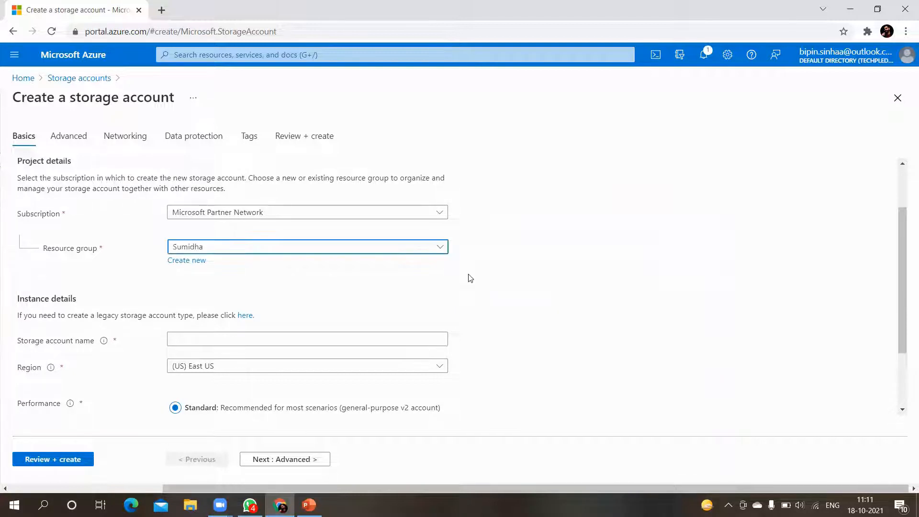
Step: Name the storage account demo365 and continue through the advanced settings to the networking settings, keeping the defaults
scroll(361, 252, "down", 2)
left_click(199, 246)
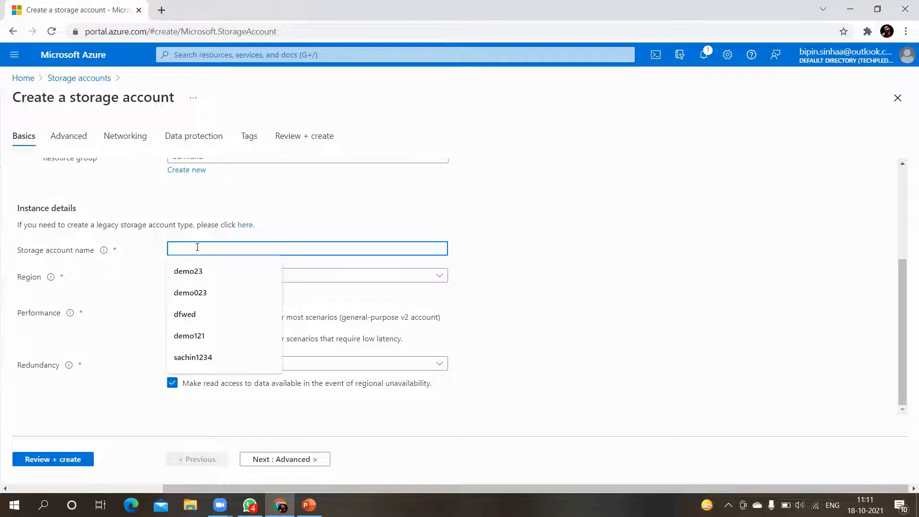
type("dem")
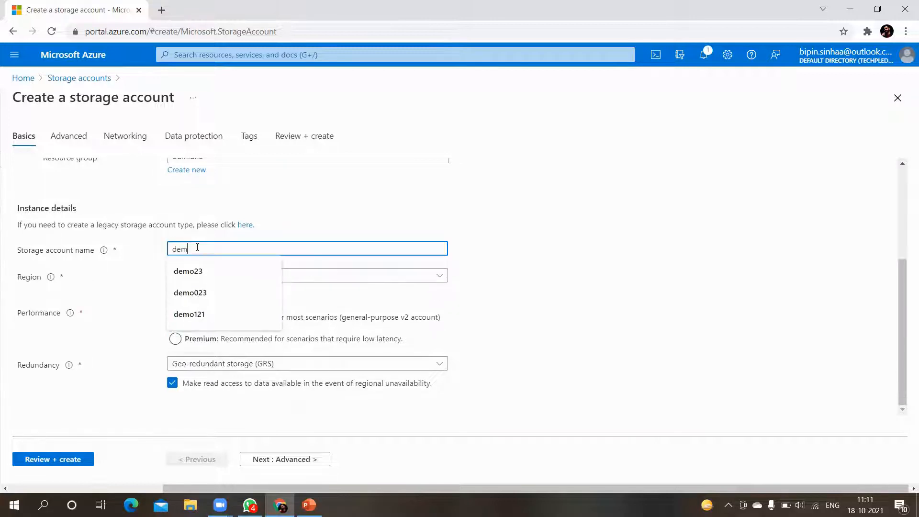
type("o")
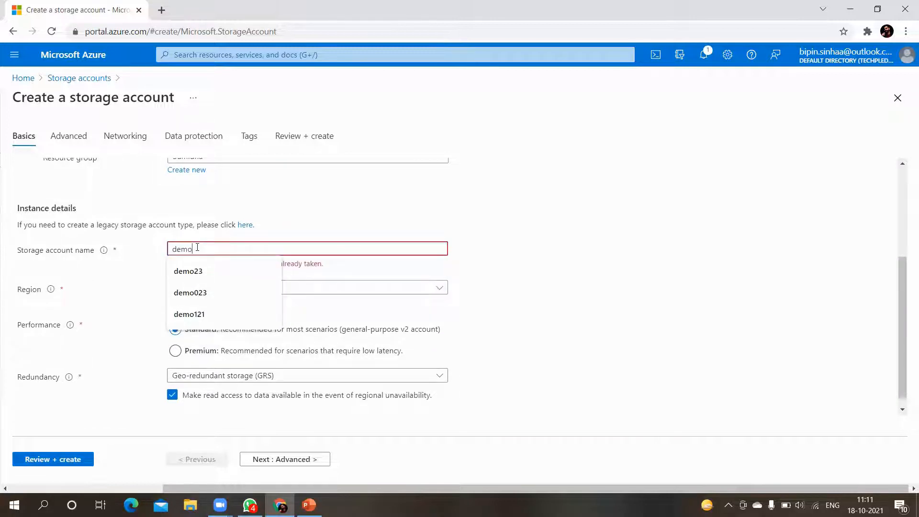
type("365")
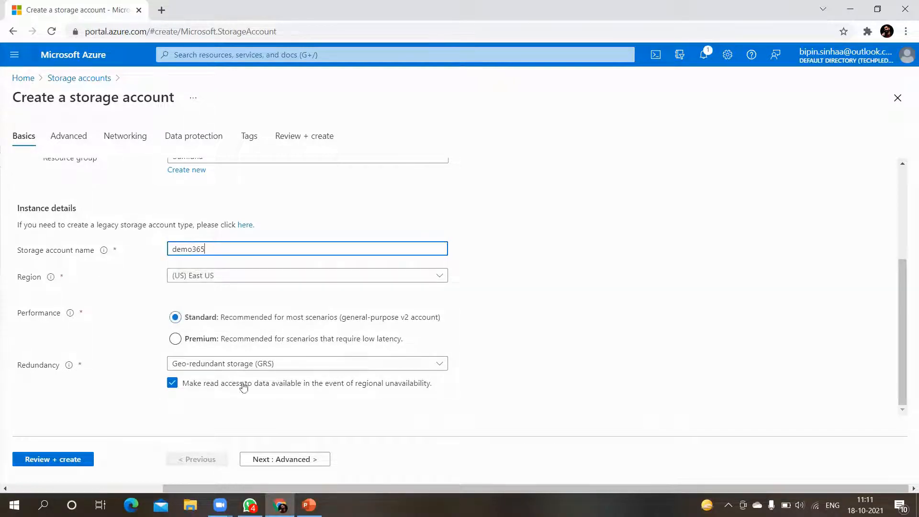
left_click(260, 460)
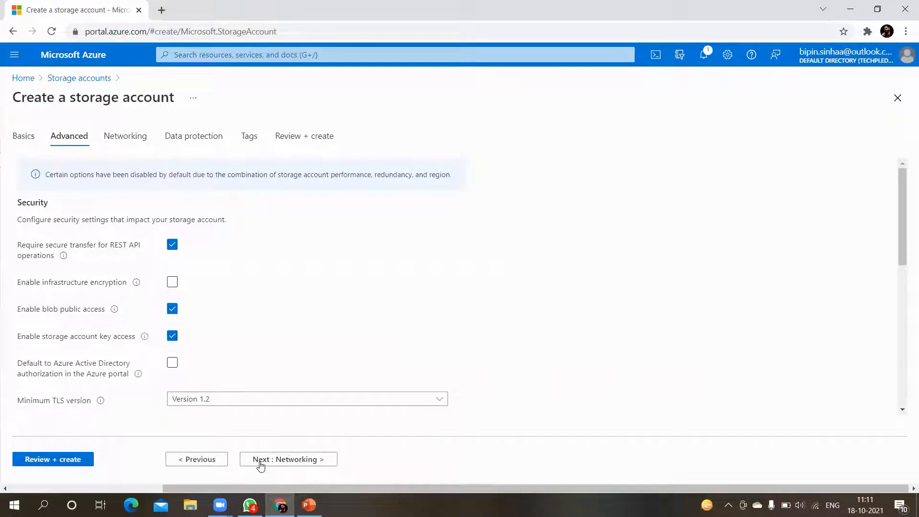
left_click(261, 460)
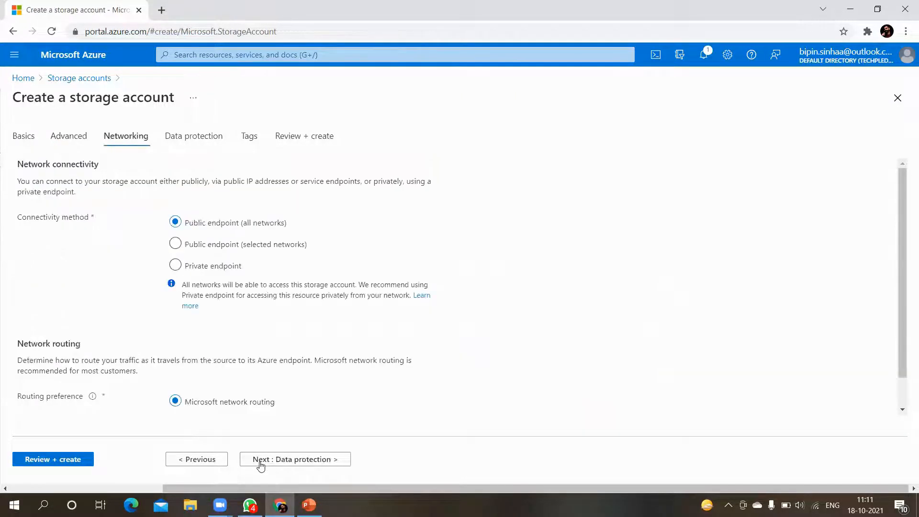
Step: Try the Private endpoint connectivity method for the storage account, and switch back to Public endpoint (all networks)
scroll(254, 211, "down", 1)
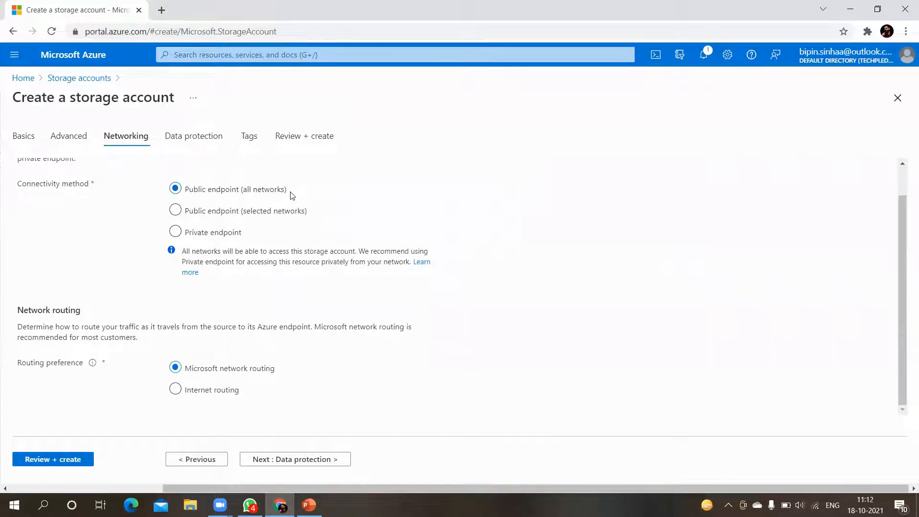
left_click(190, 235)
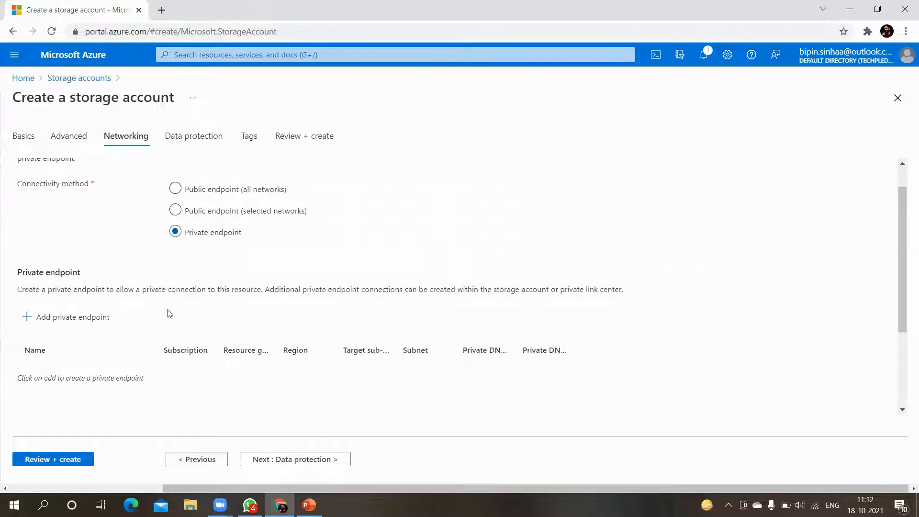
scroll(164, 313, "down", 1)
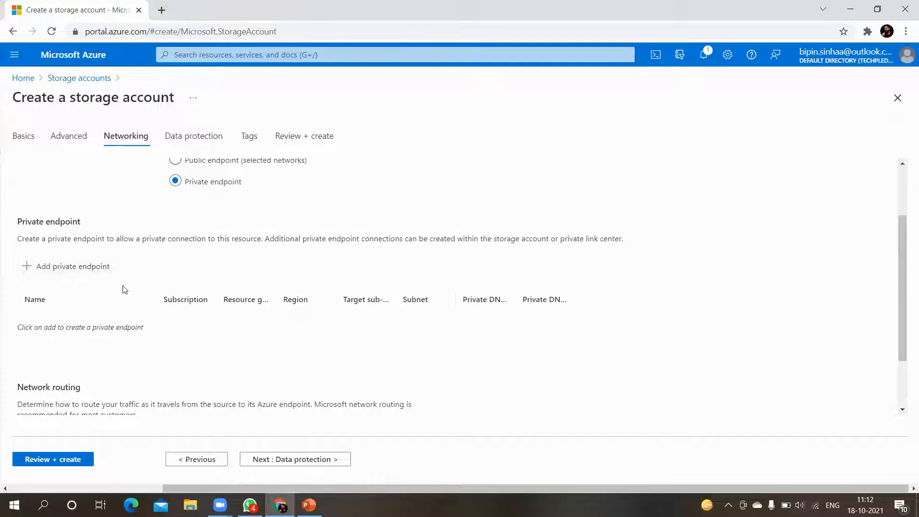
scroll(230, 189, "up", 2)
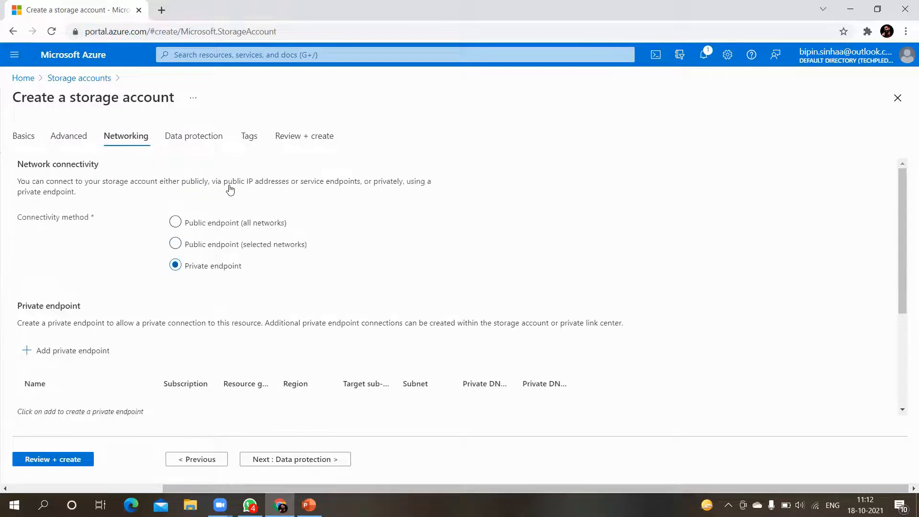
left_click(218, 228)
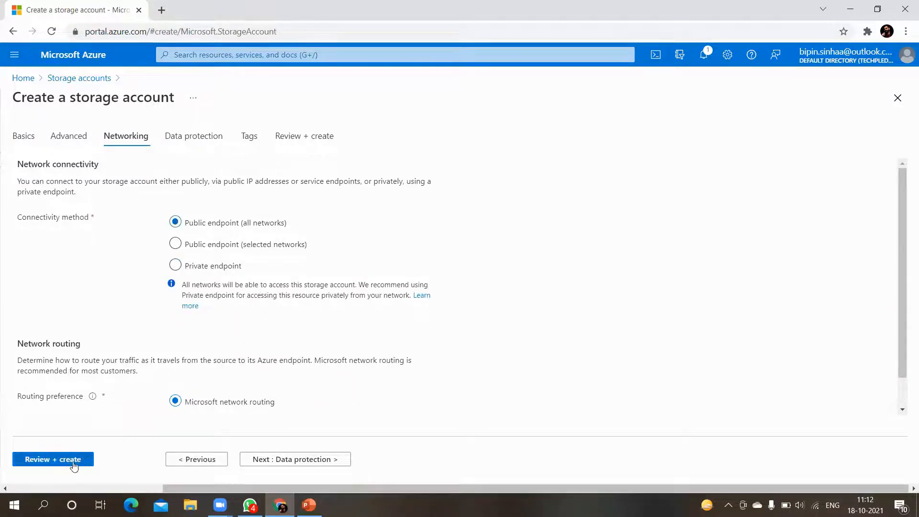
Step: Review and create the storage account, and open the deployed resource
left_click(73, 460)
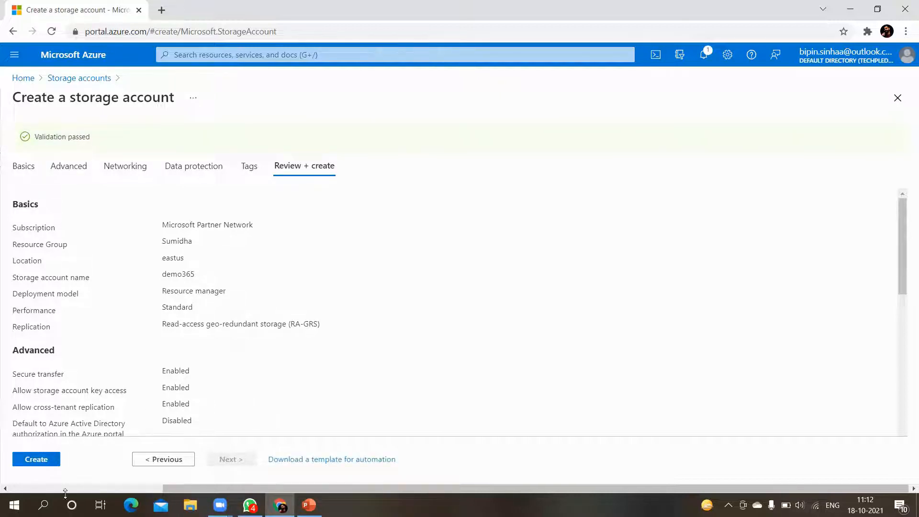
left_click(37, 460)
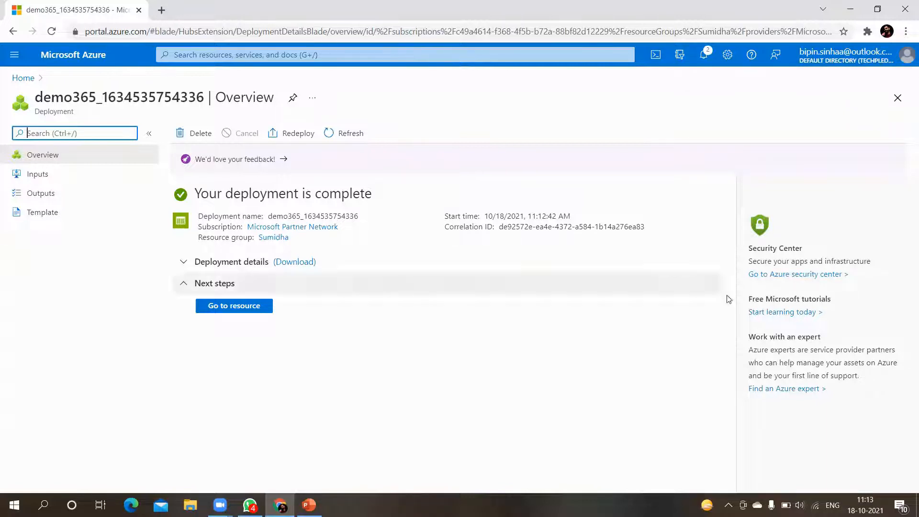
left_click(261, 309)
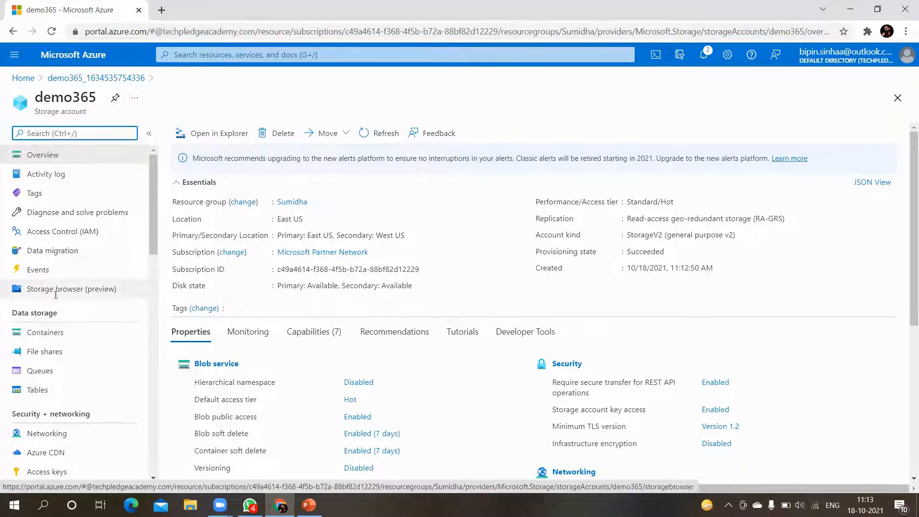
Step: Start a new private endpoint connection in the networking settings of demo365, name it demoendpoint and continue to its resource settings
left_click(60, 434)
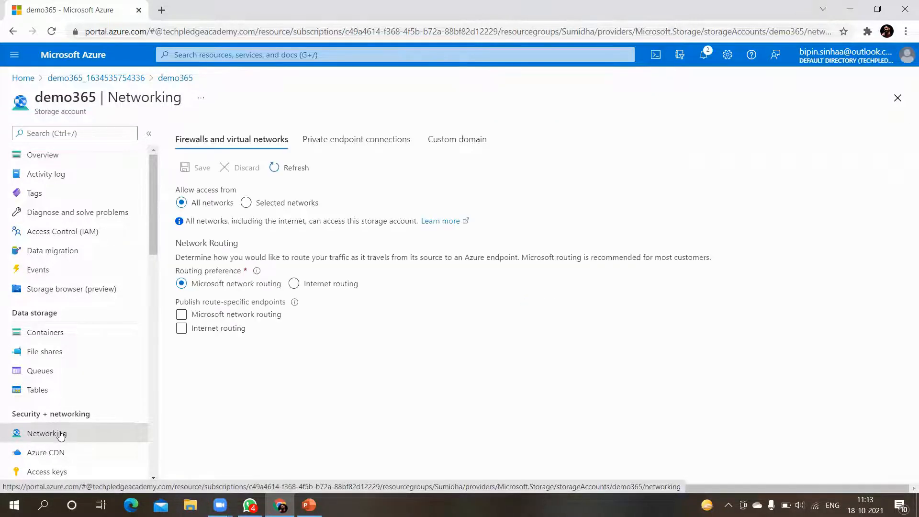
left_click(337, 138)
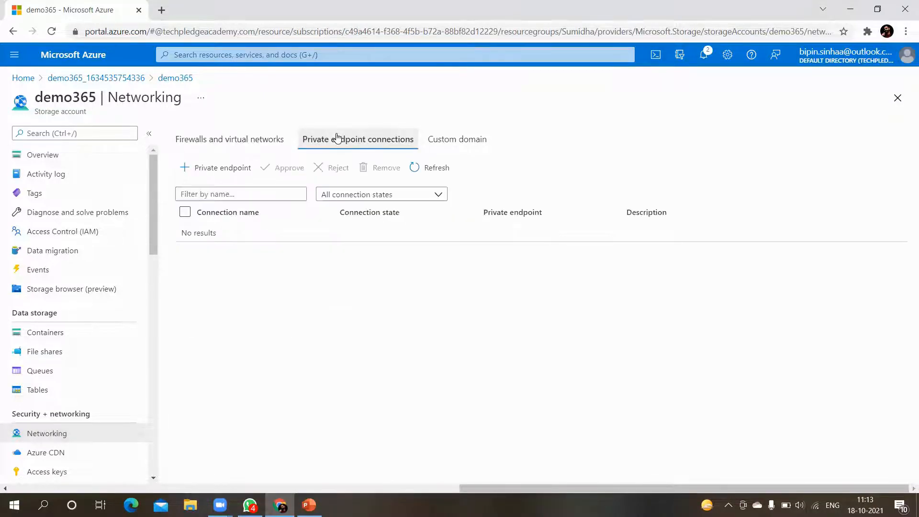
left_click(227, 166)
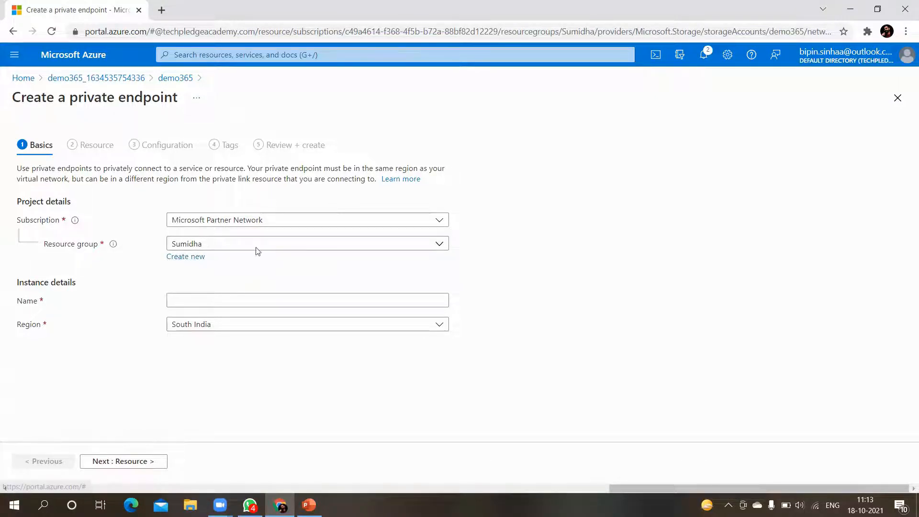
left_click(189, 301)
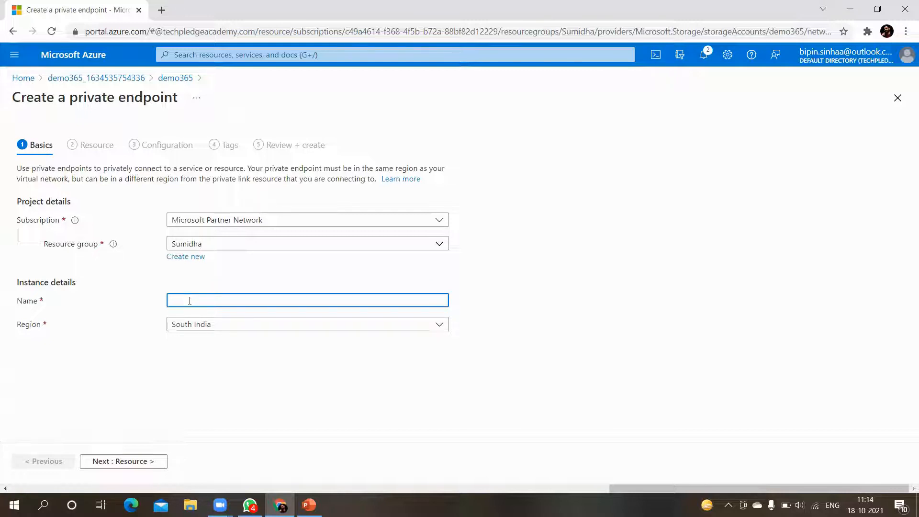
type("p")
key("BackSpace")
type("demoendpoint")
left_click(125, 462)
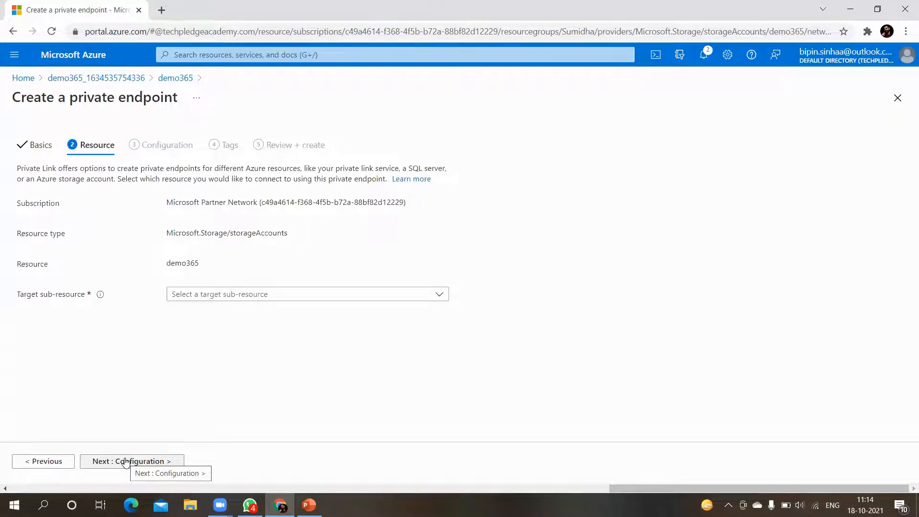
Step: Set the private endpoint's target sub-resource to blob and continue to its configuration settings
left_click(219, 294)
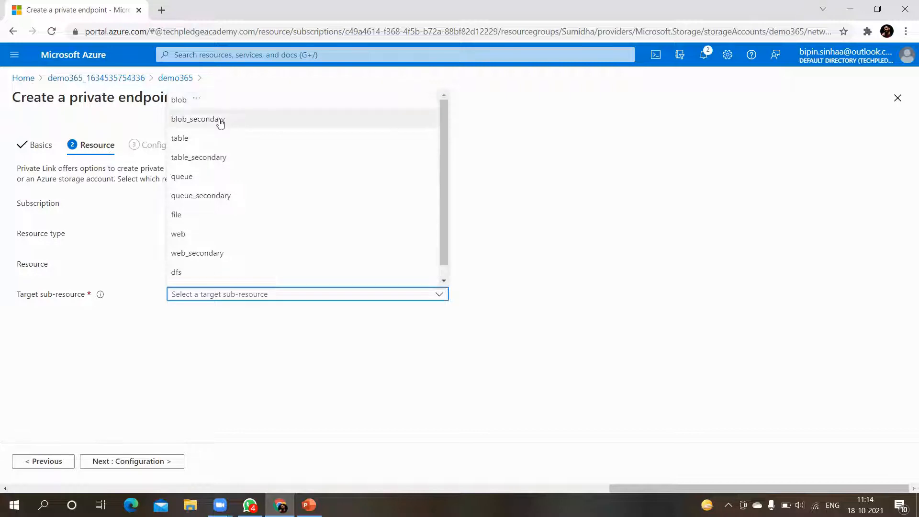
left_click(187, 100)
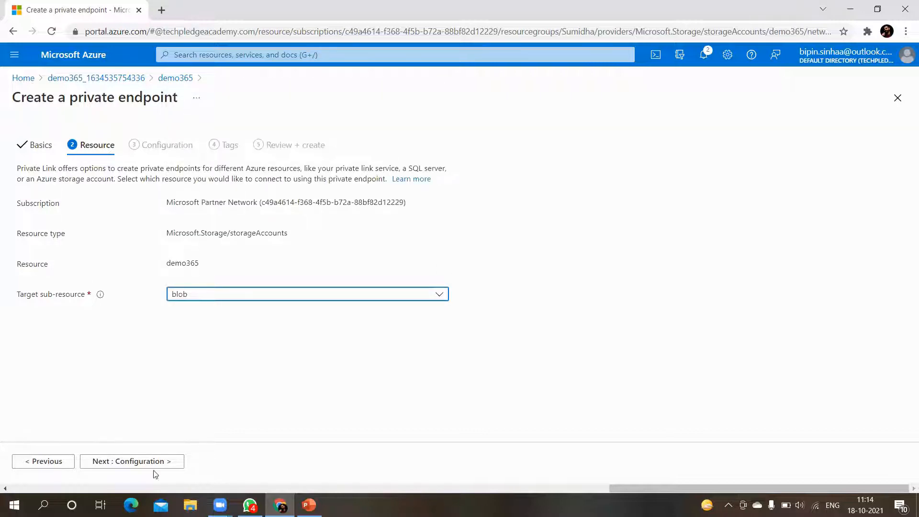
left_click(125, 463)
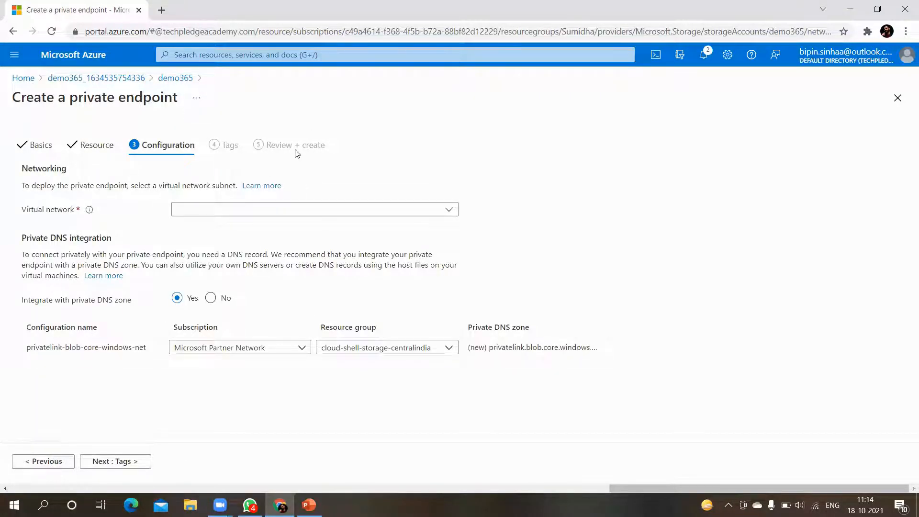
Step: Try to choose a virtual network for the private endpoint and continue to the tags, and abandon the endpoint creation
left_click(216, 211)
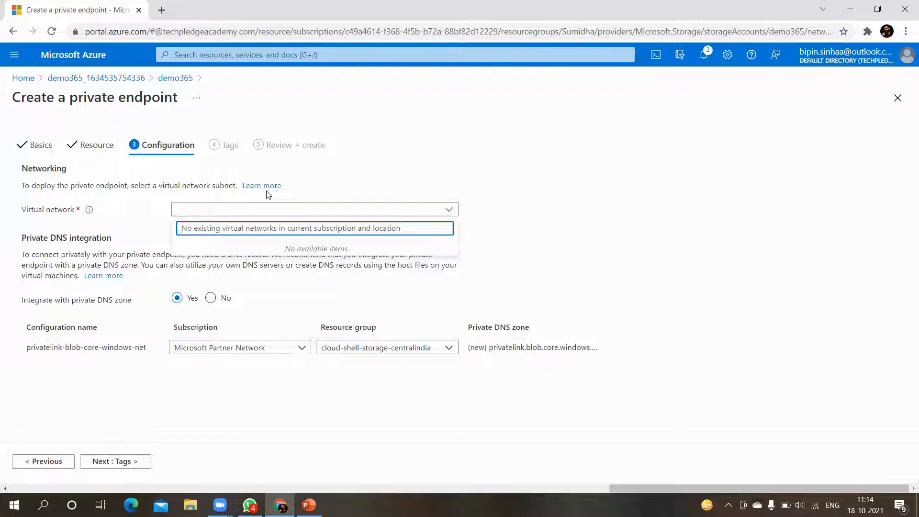
left_click(291, 145)
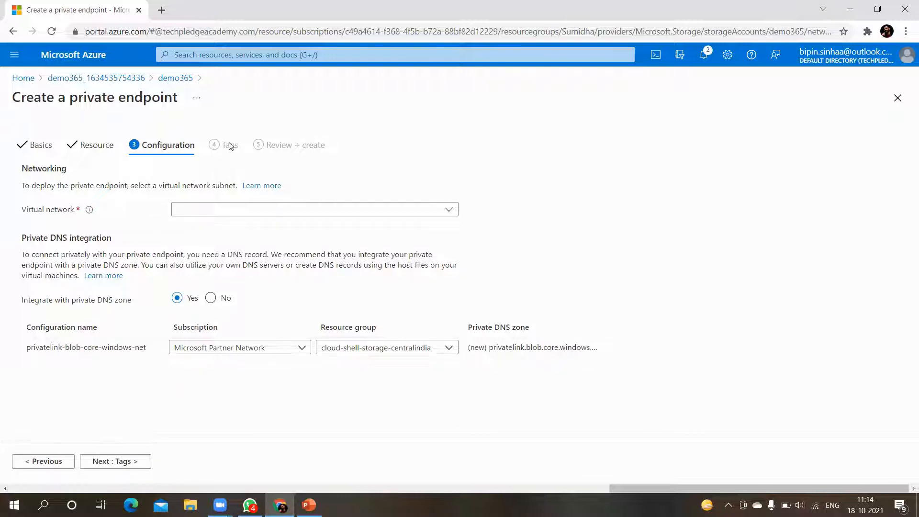
left_click(122, 465)
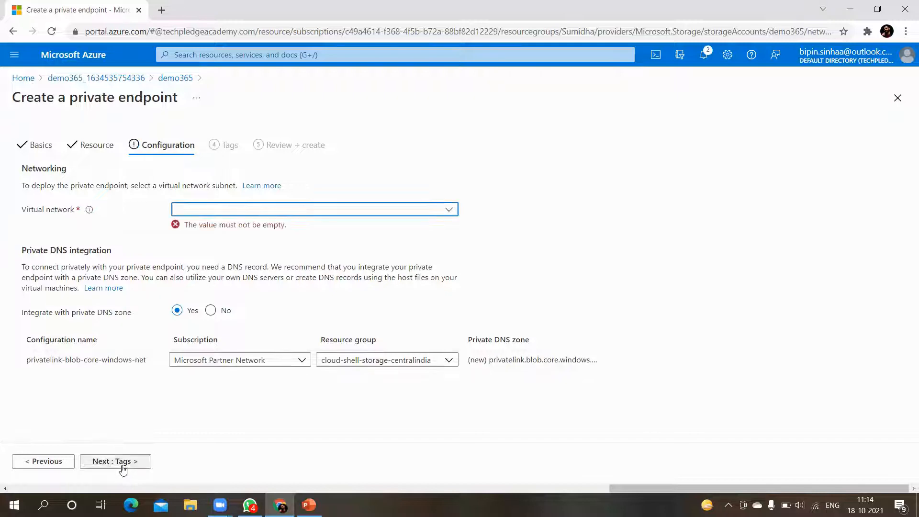
left_click(121, 466)
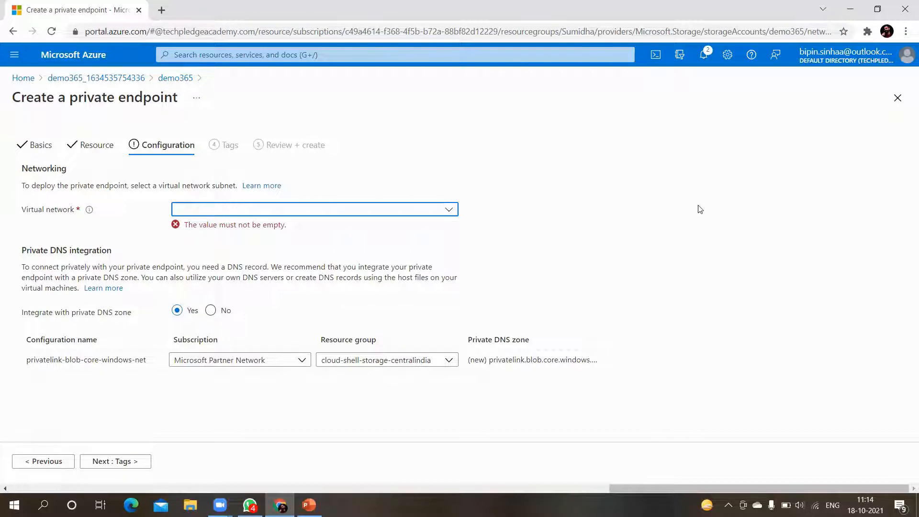
left_click(896, 105)
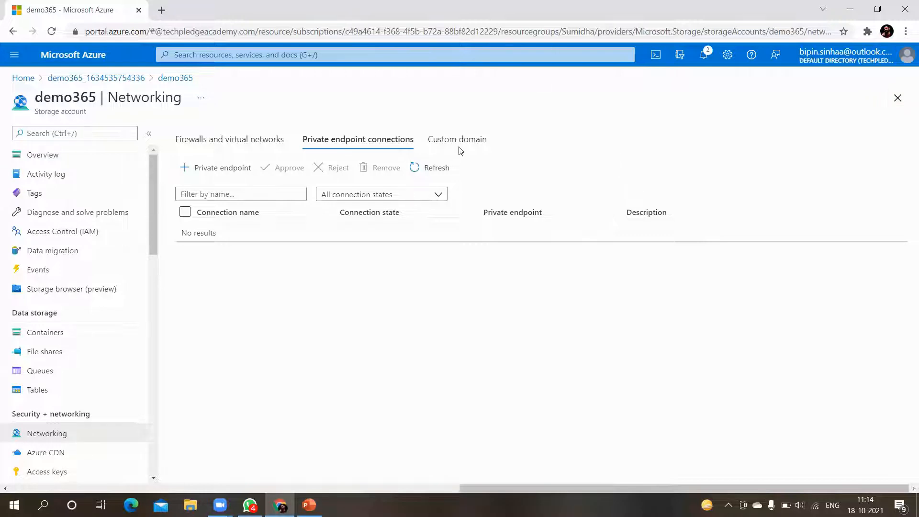
Step: Create a blob container named demo with private access in the demo365 storage account
left_click(46, 331)
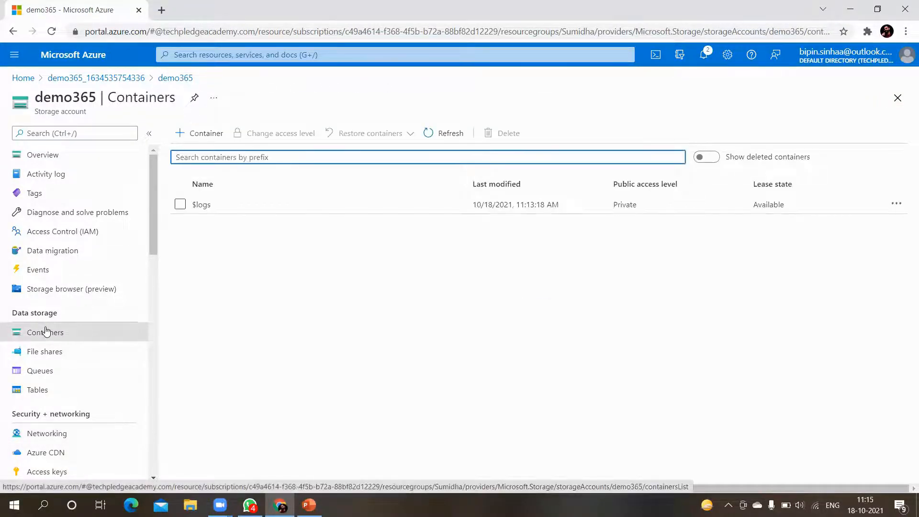
left_click(199, 138)
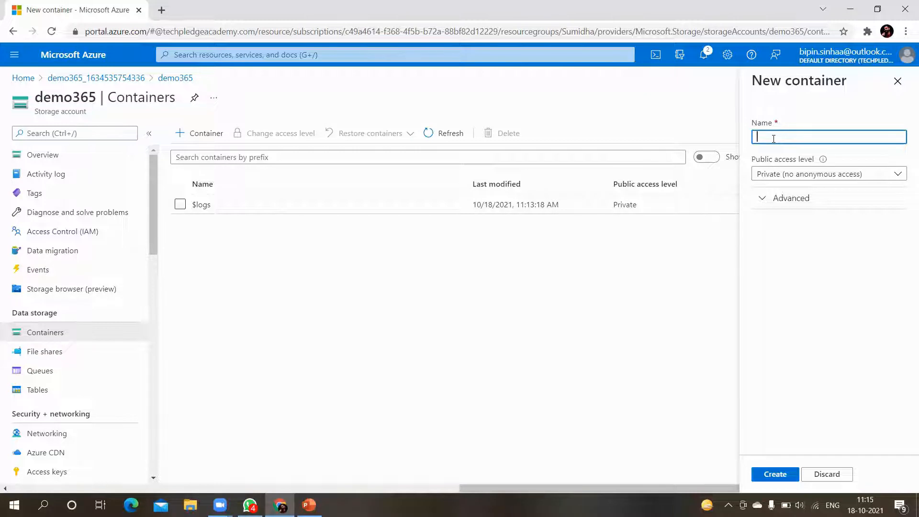
type("demo")
left_click(774, 474)
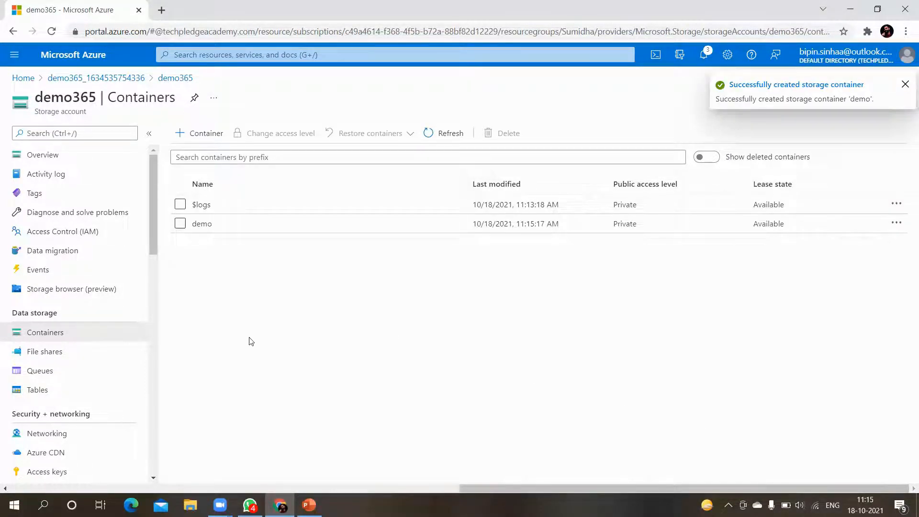
Step: Examine the demo container's available roles for a new role assignment and its shared access token settings
left_click(202, 224)
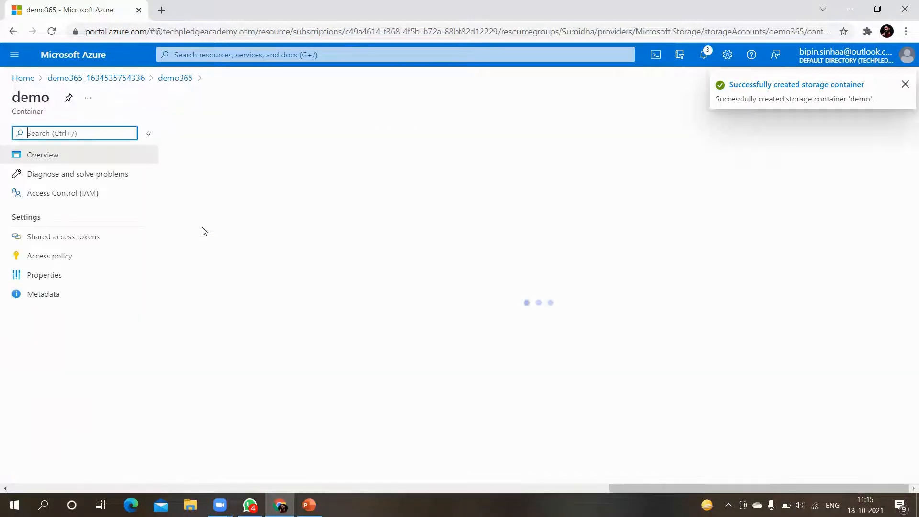
left_click(78, 196)
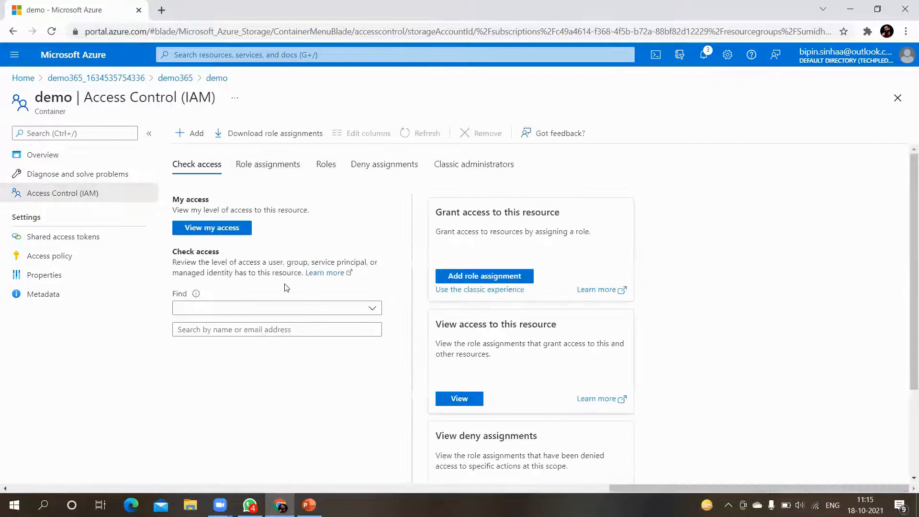
left_click(504, 277)
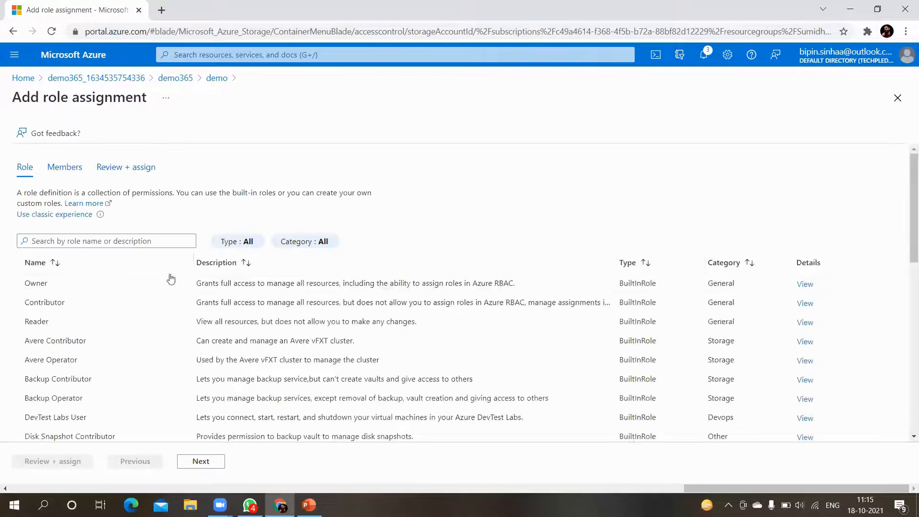
scroll(140, 287, "down", 1)
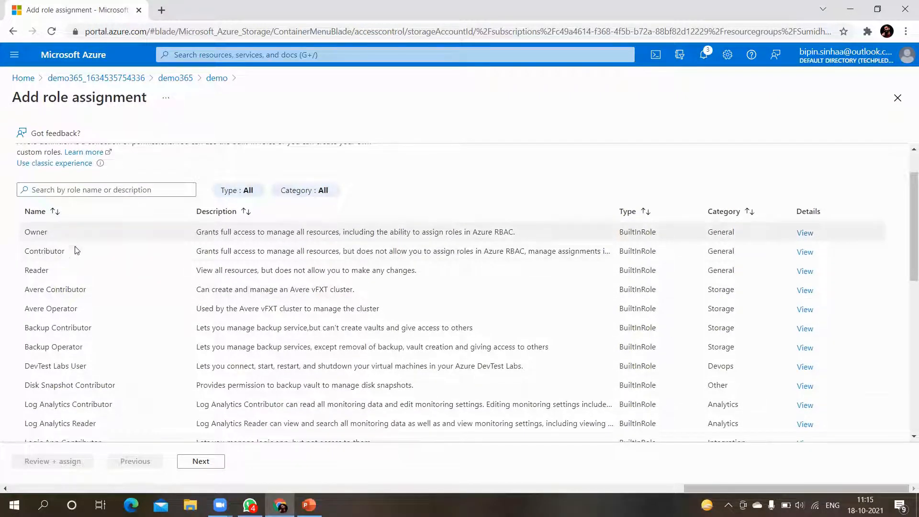
scroll(117, 273, "down", 1)
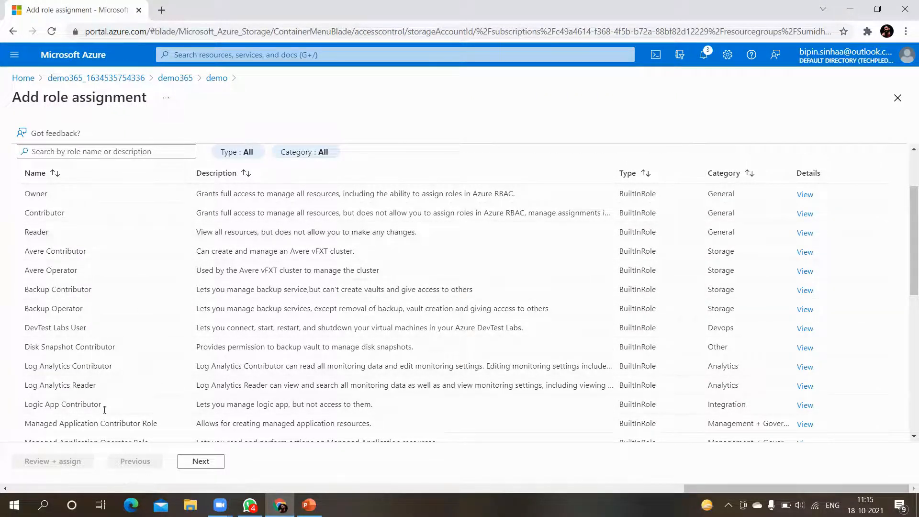
left_click(897, 98)
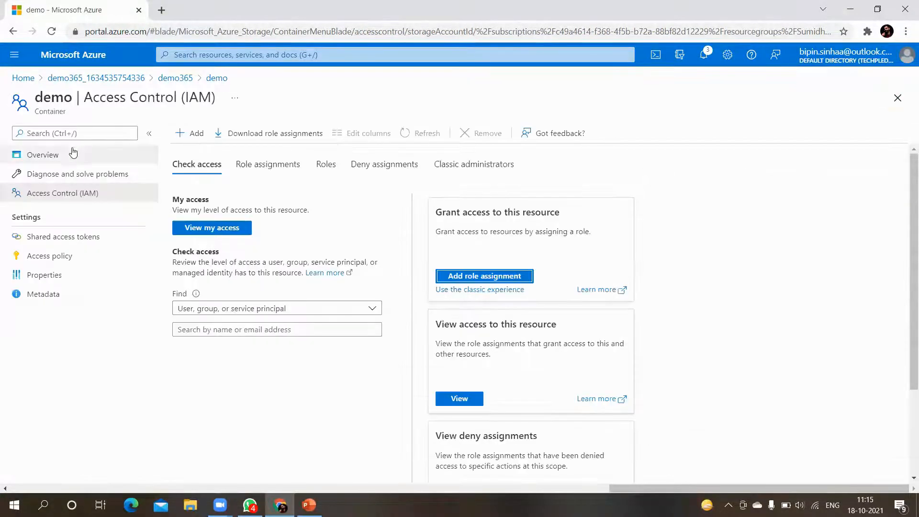
left_click(63, 236)
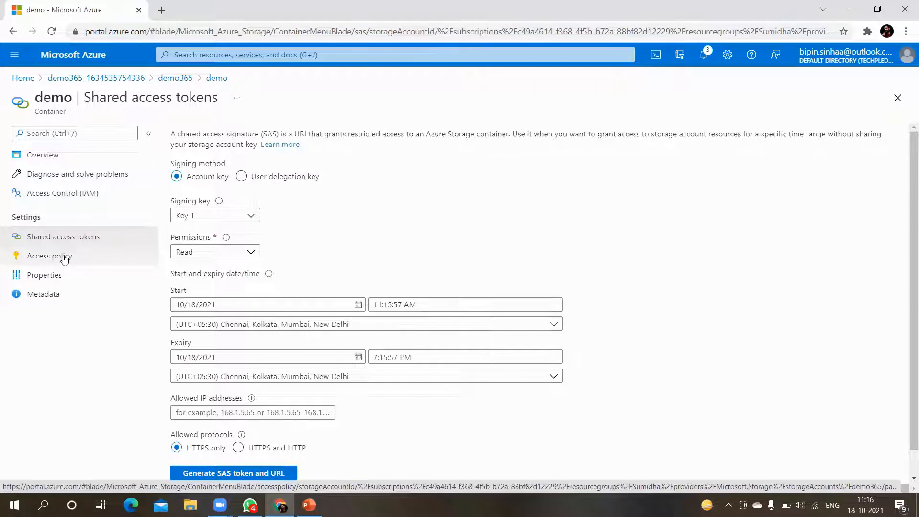
Step: Try to add a time-based retention policy allowing protected writes to append blobs to the demo container's immutable blob storage, and cancel it
left_click(64, 257)
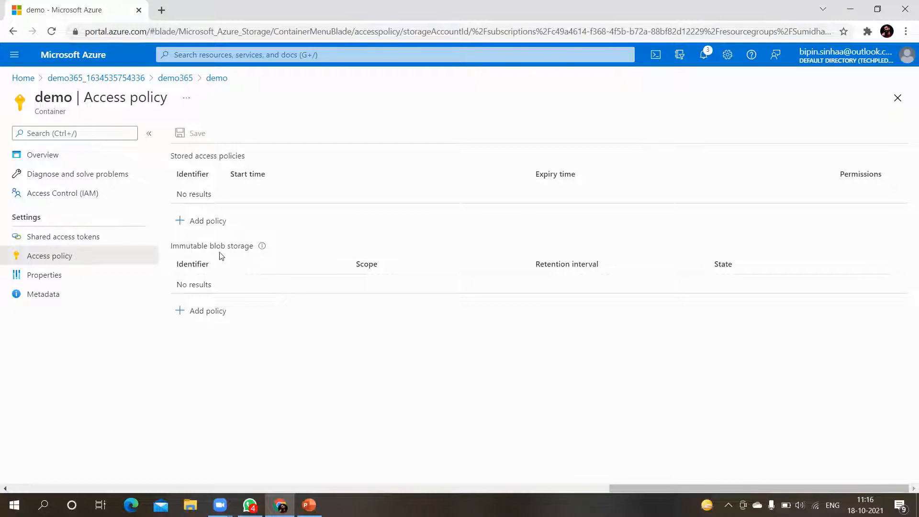
left_click(202, 311)
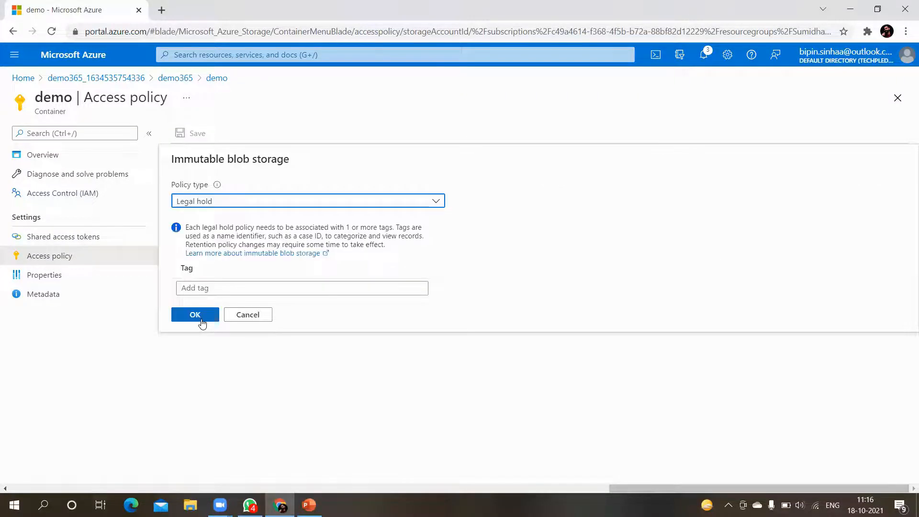
left_click(241, 208)
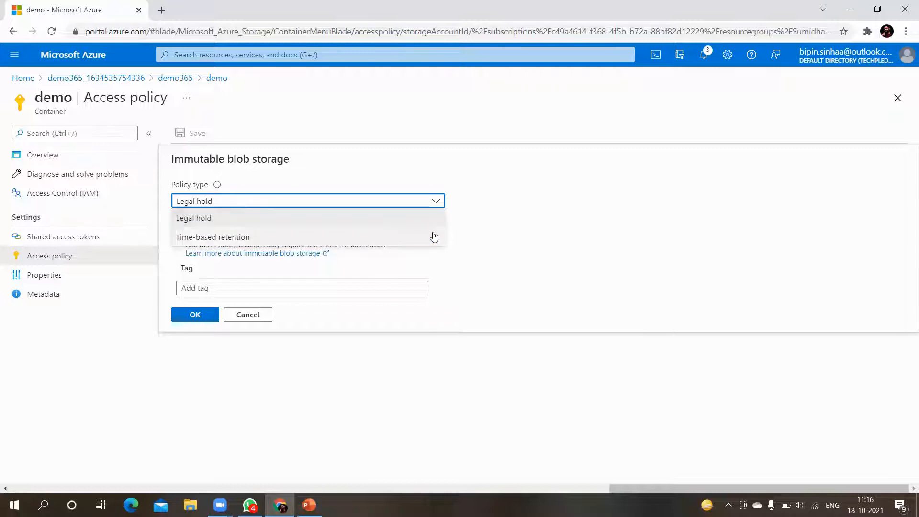
left_click(405, 261)
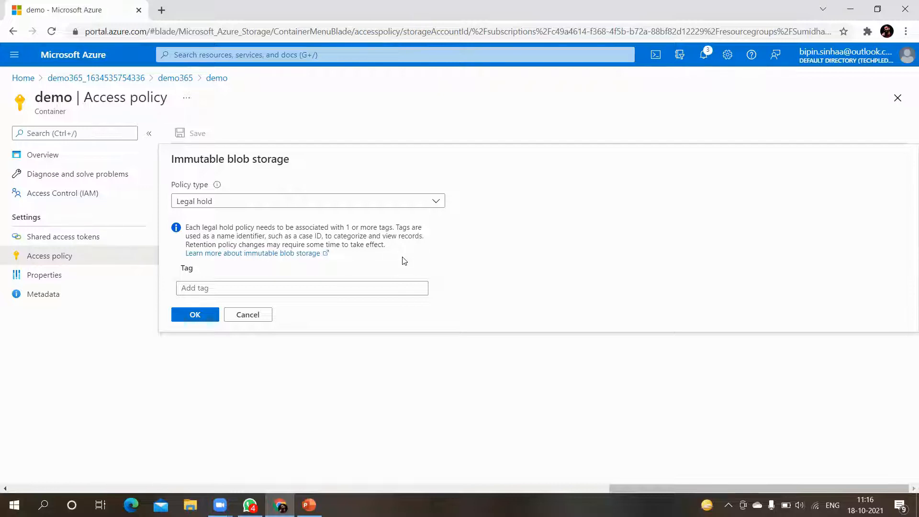
left_click(237, 202)
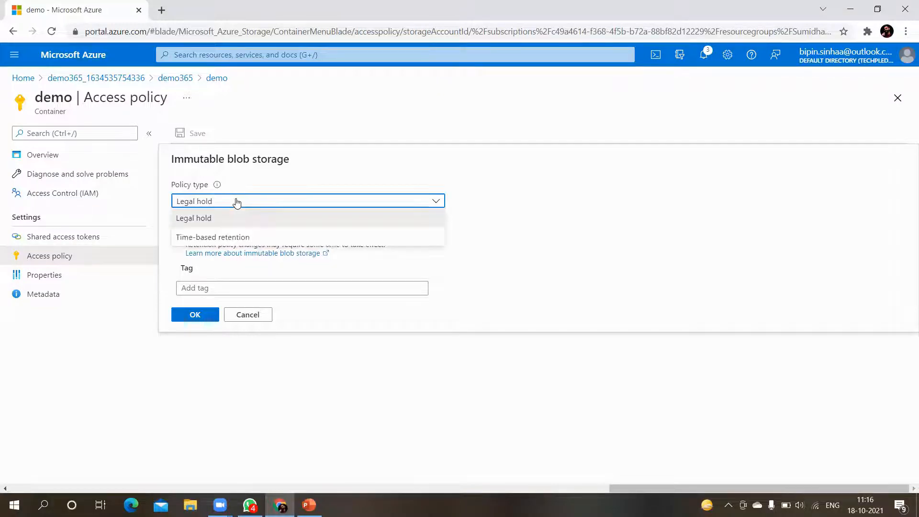
left_click(203, 237)
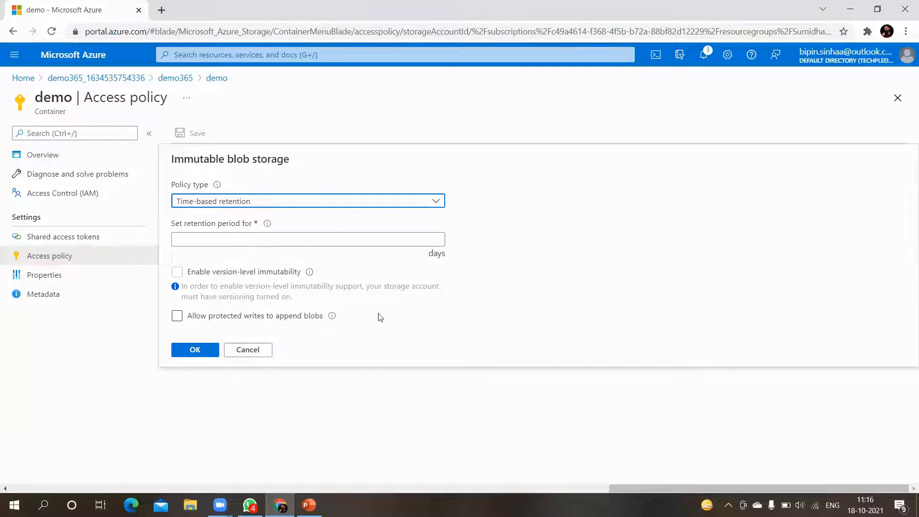
left_click(398, 318)
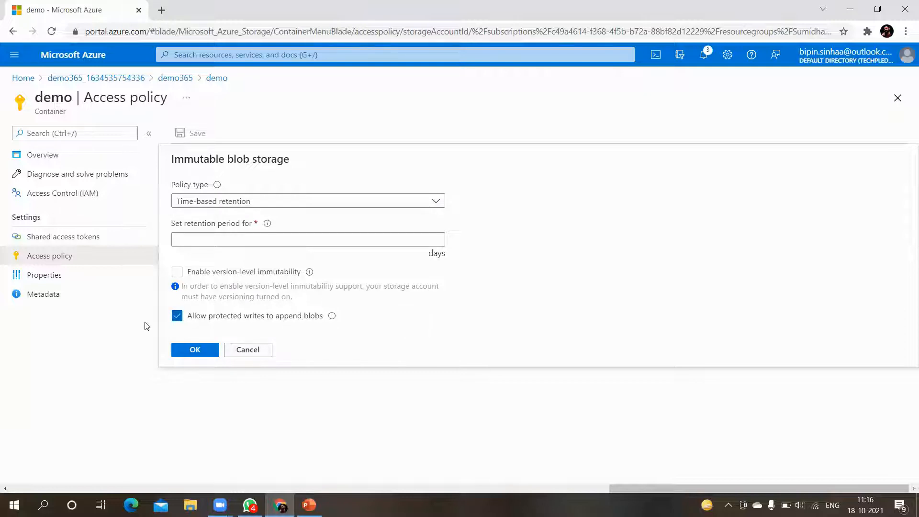
left_click(247, 351)
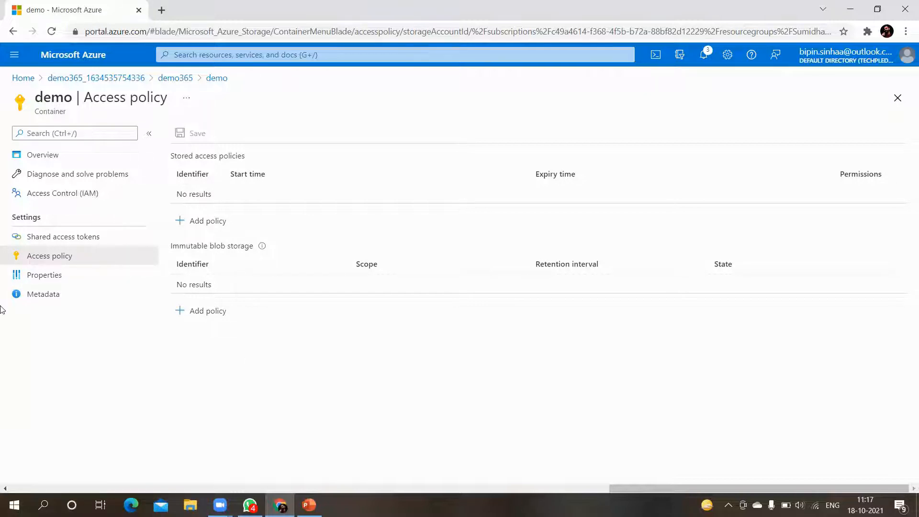
Step: Return to the demo365 storage account and open its shared access signature settings
left_click(215, 78)
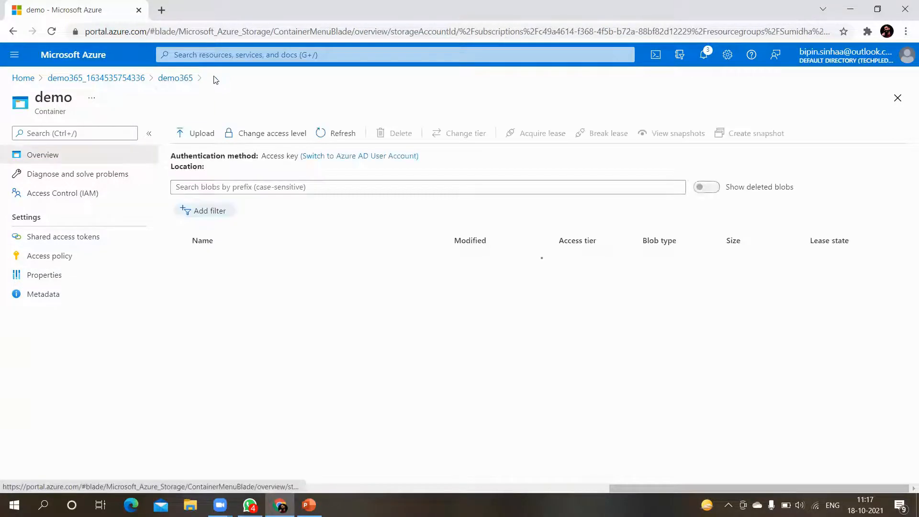
left_click(189, 78)
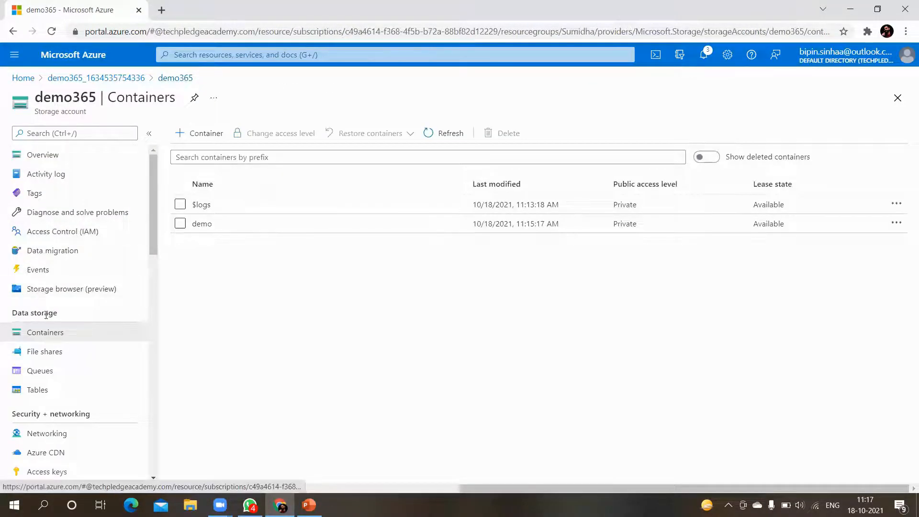
scroll(48, 375, "down", 2)
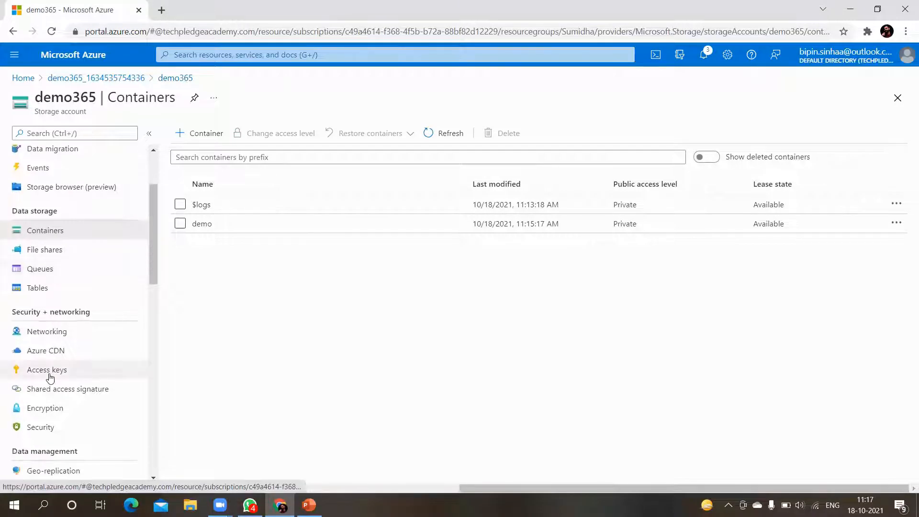
scroll(50, 378, "down", 1)
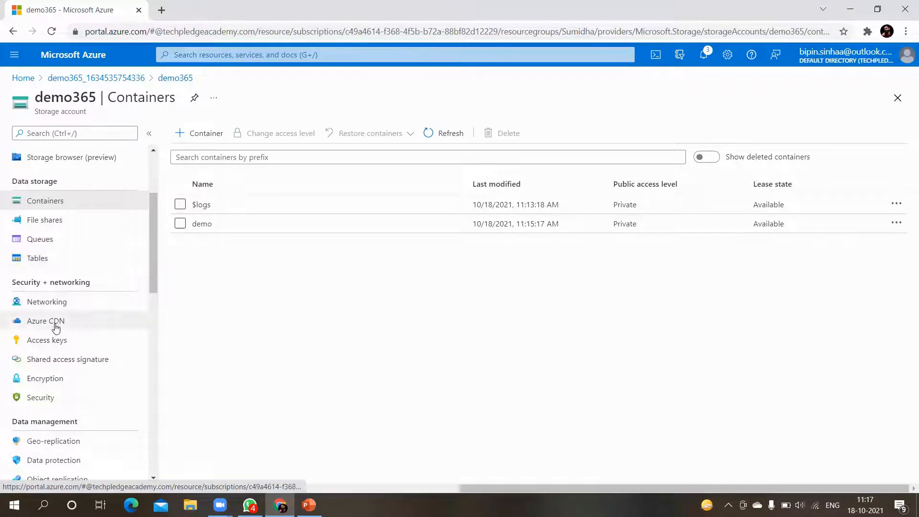
scroll(55, 325, "down", 2)
scroll(56, 327, "up", 1)
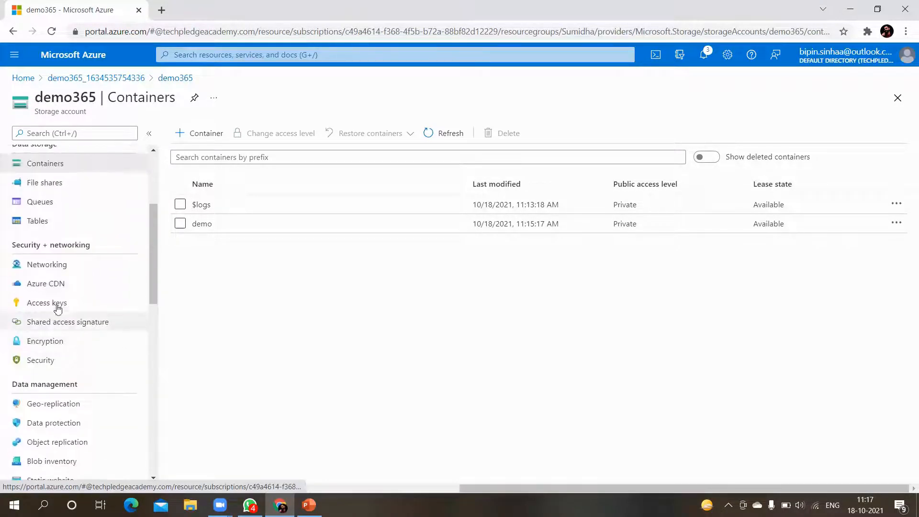
left_click(74, 310)
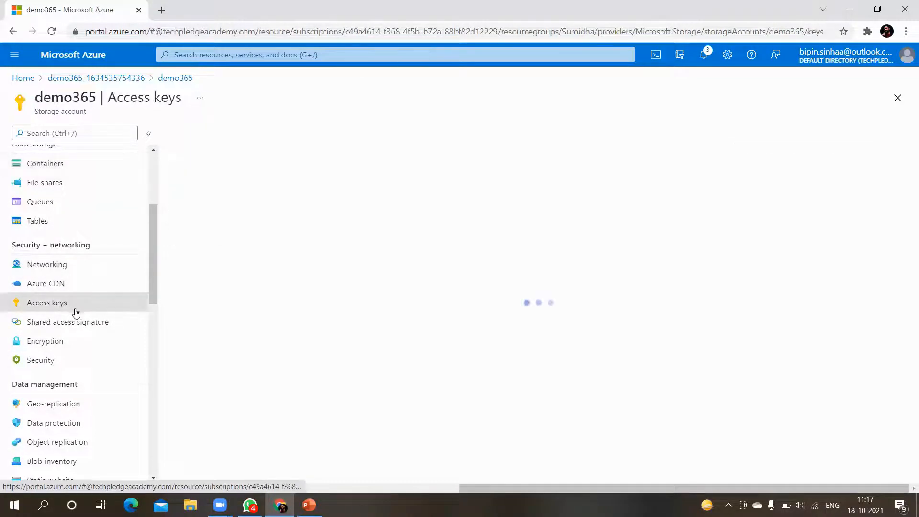
left_click(81, 323)
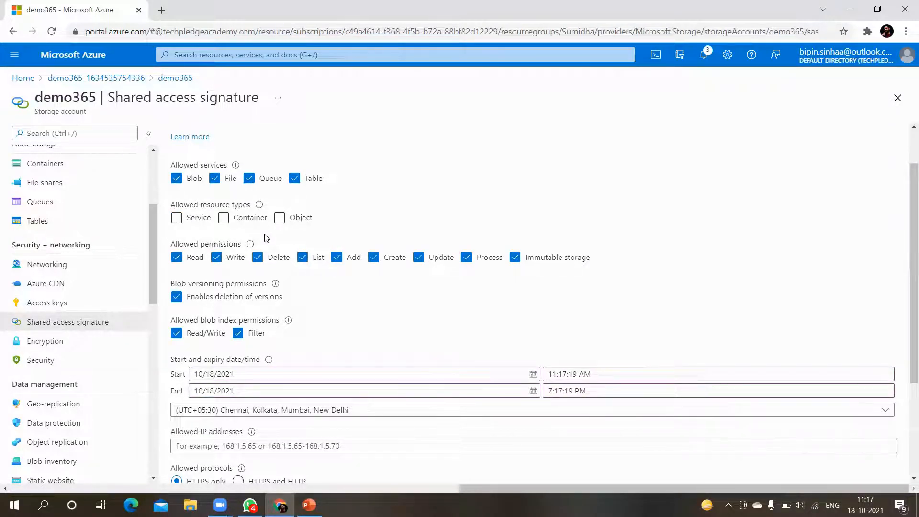
Step: Limit the shared access signature to the Blob service and allow the Service, Container and Object resource types
scroll(267, 238, "up", 1)
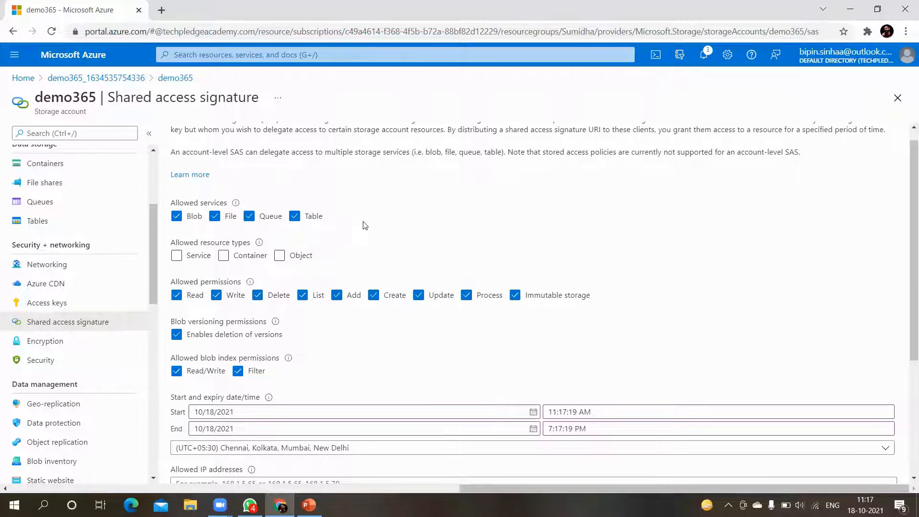
left_click(215, 216)
left_click(249, 217)
left_click(295, 217)
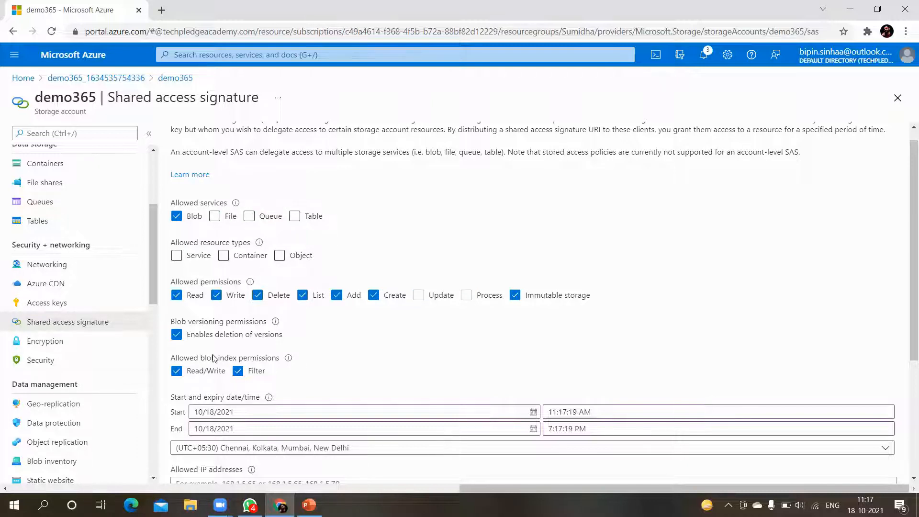
scroll(215, 358, "down", 2)
left_click(181, 184)
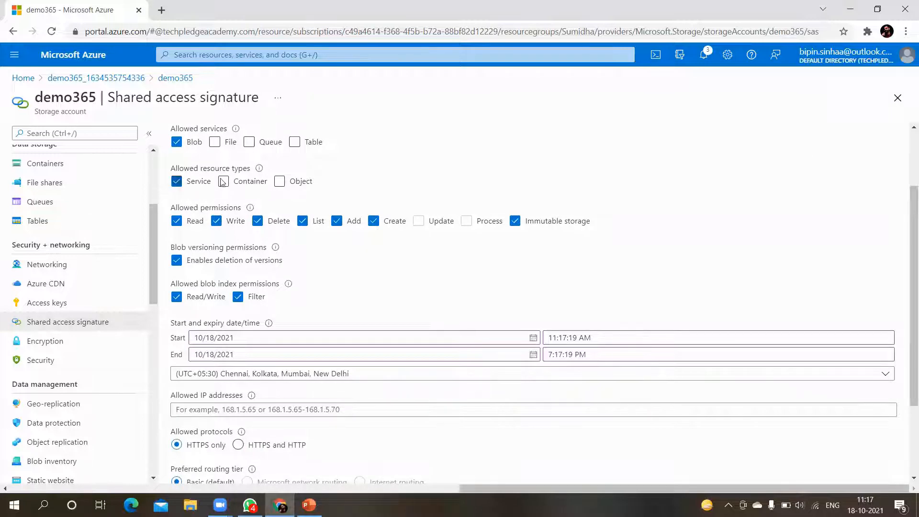
left_click(222, 182)
left_click(291, 180)
Step: Remove the Write, Delete, Add, Create and Immutable storage permissions from the shared access signature, keeping Read and List
scroll(489, 233, "down", 2)
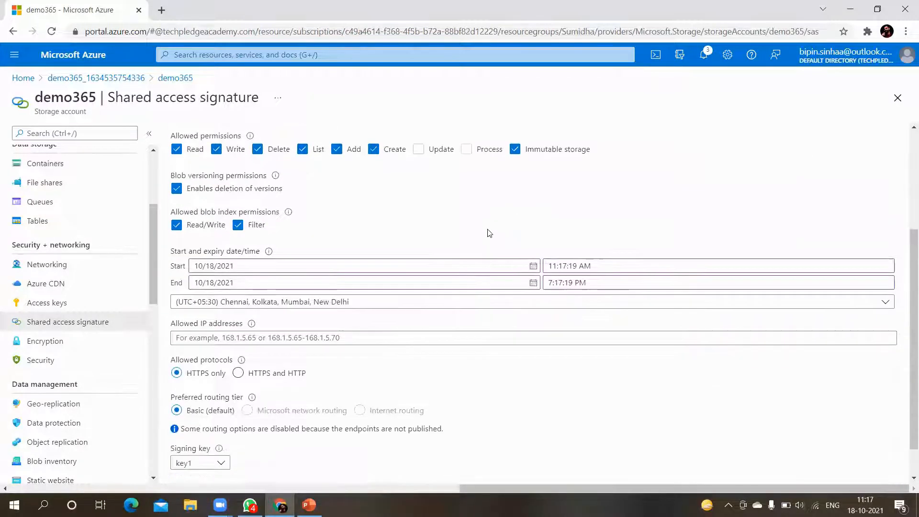
left_click(240, 152)
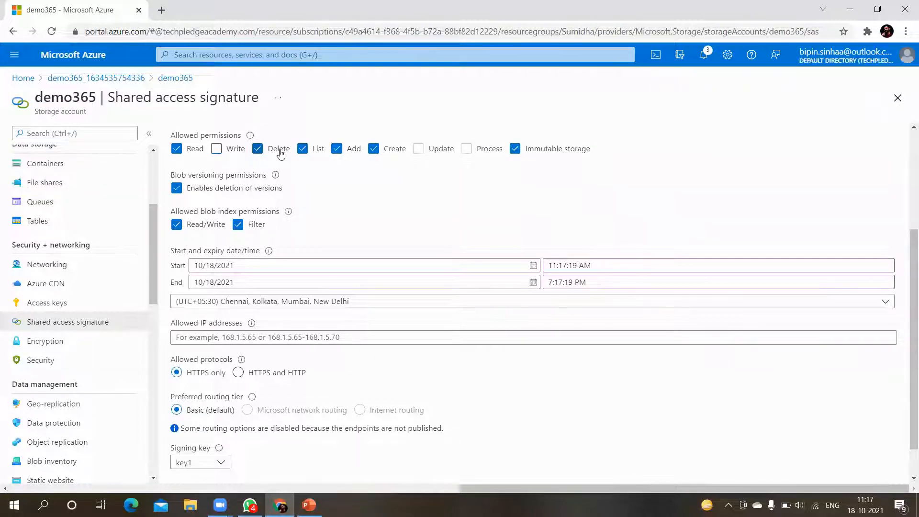
left_click(347, 154)
left_click_drag(259, 150, 373, 157)
left_click(373, 178)
left_click(257, 148)
left_click(374, 149)
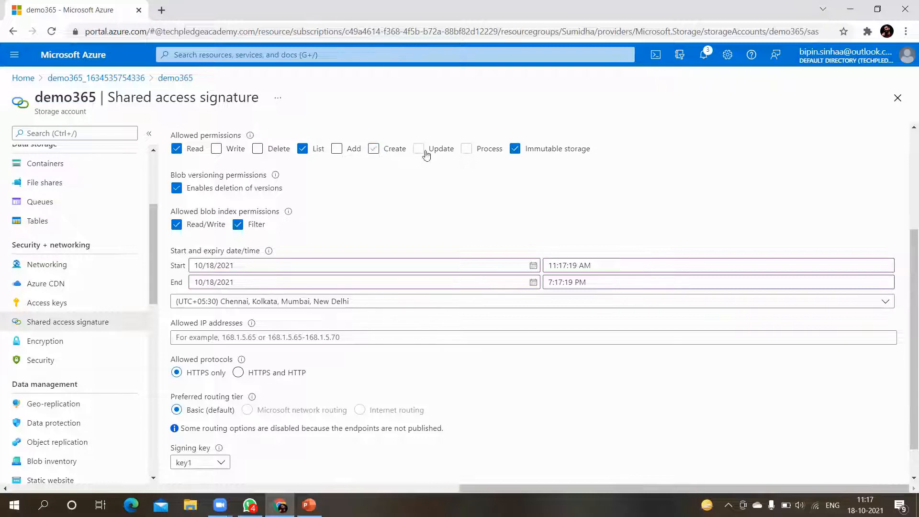
left_click(517, 151)
Step: Generate the SAS and connection string with signing key key1 and copy the Blob service SAS URL
scroll(234, 239, "down", 1)
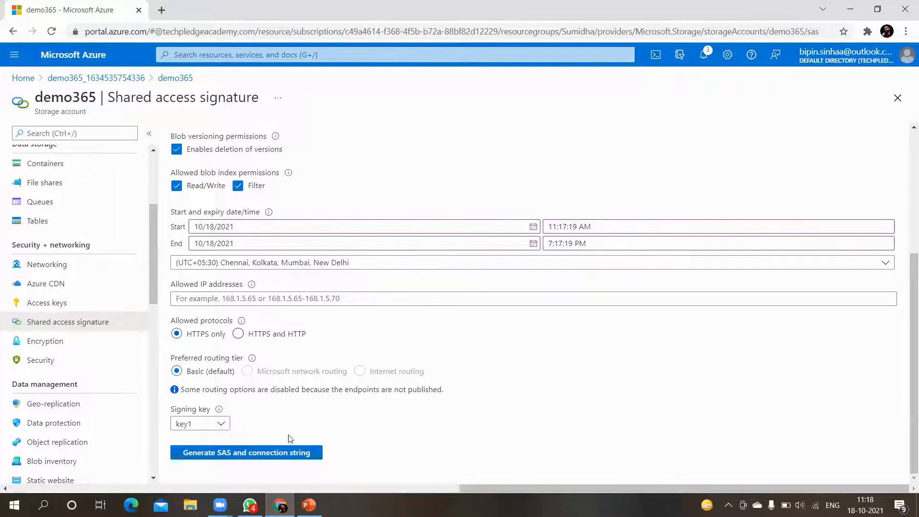
left_click(235, 457)
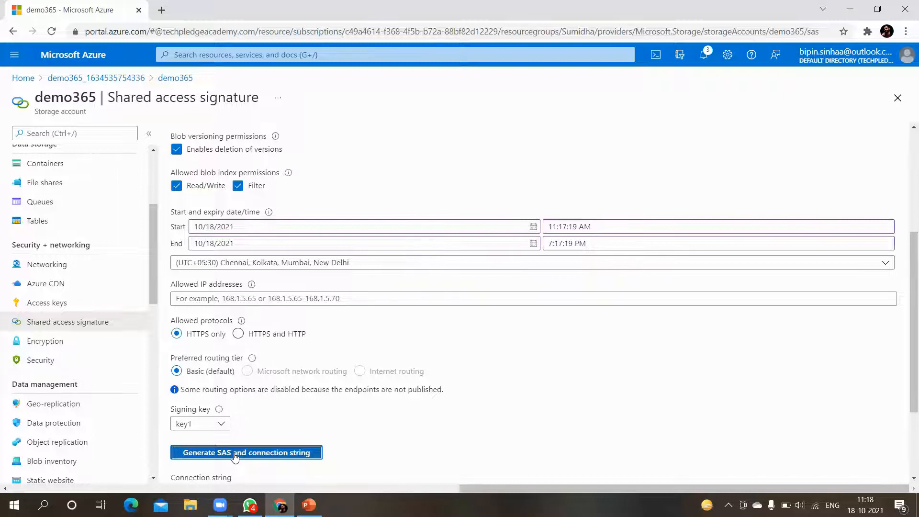
scroll(312, 398, "down", 3)
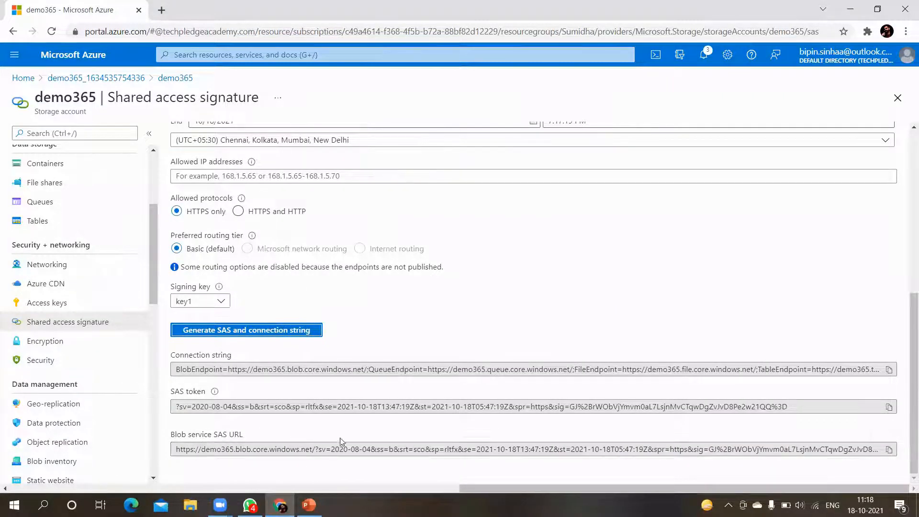
left_click(889, 450)
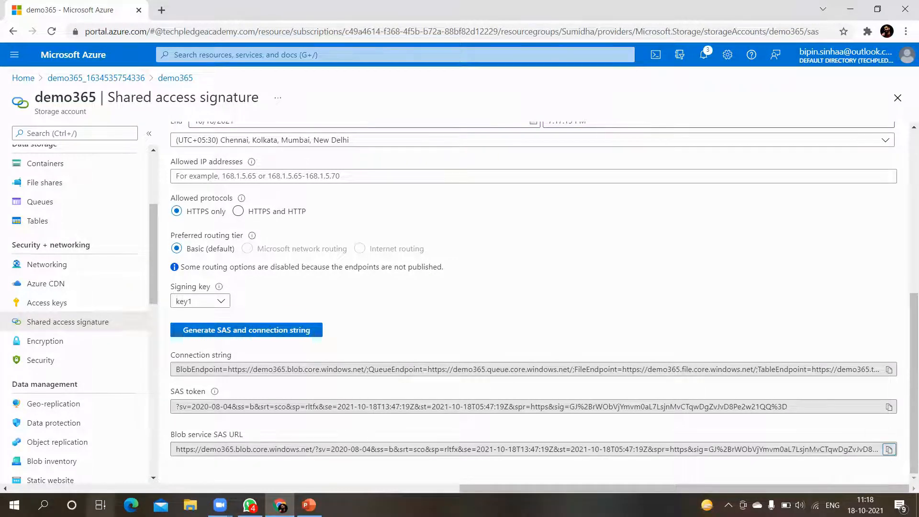
Step: Find and launch Microsoft Azure Storage Explorer on the computer
left_click(43, 504)
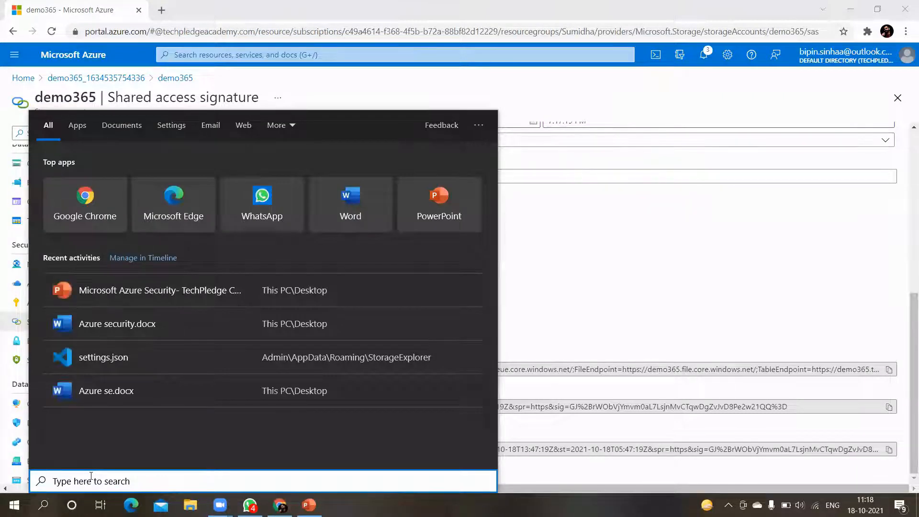
type("s")
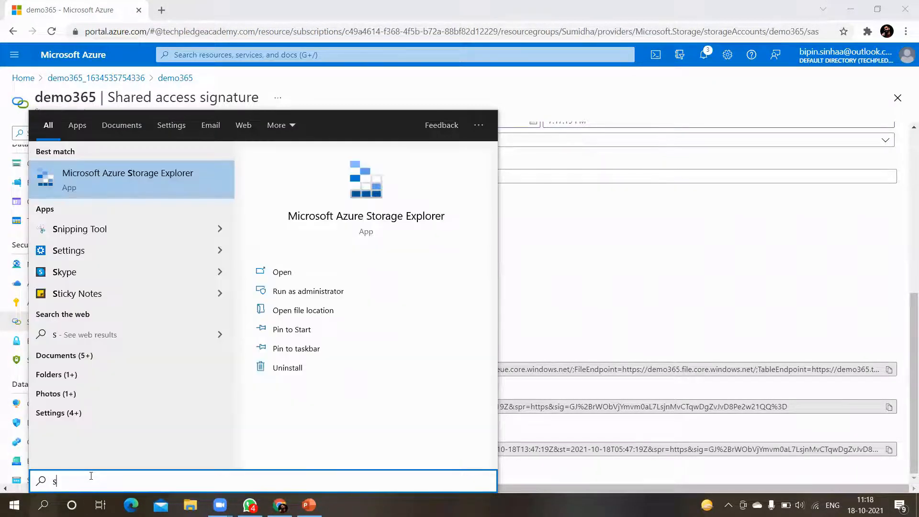
type("tora")
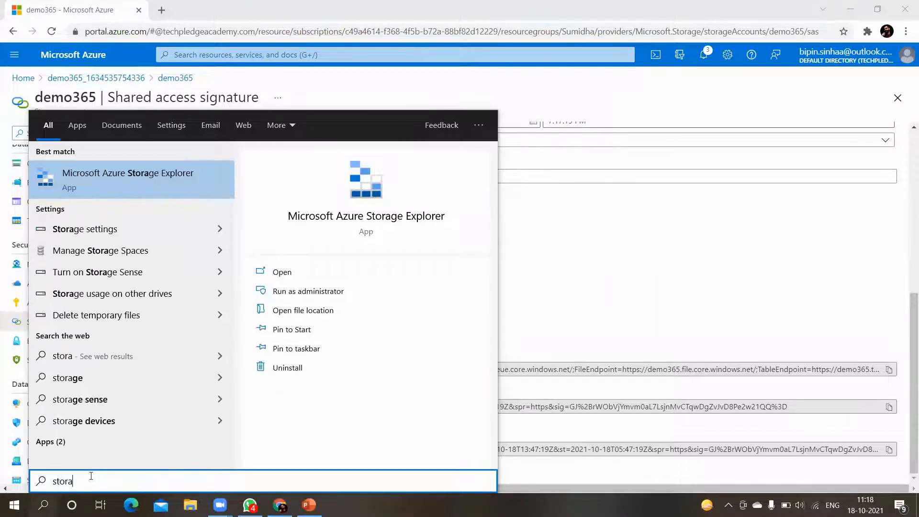
key("Return")
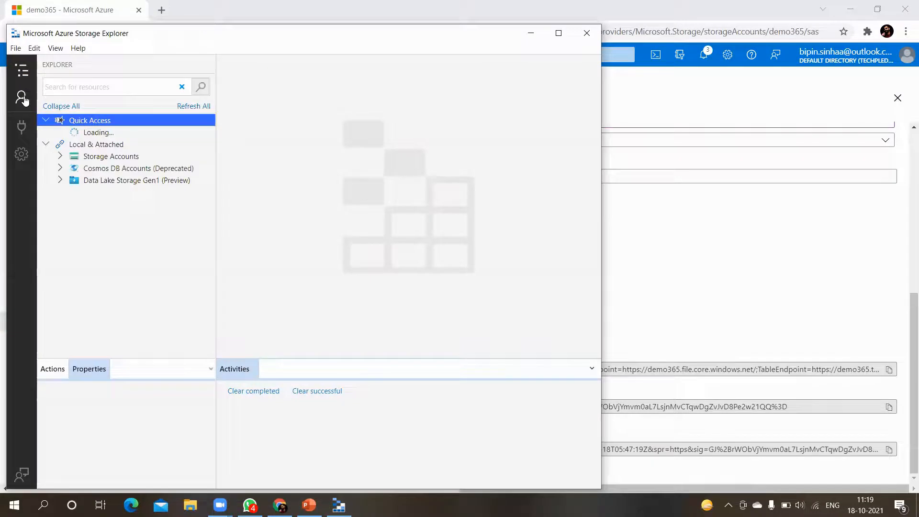
Step: Start adding a connection to a storage account or service, using a shared access signature URL as the connection method
left_click(23, 98)
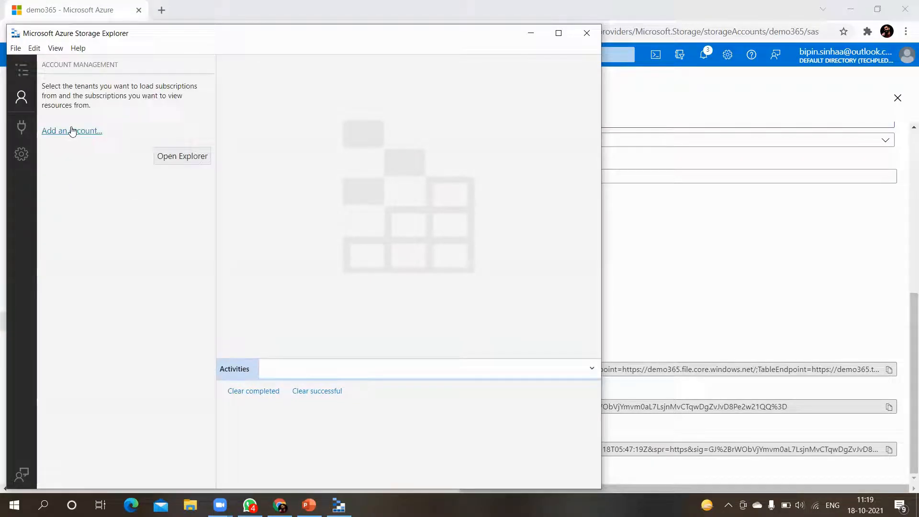
left_click(71, 131)
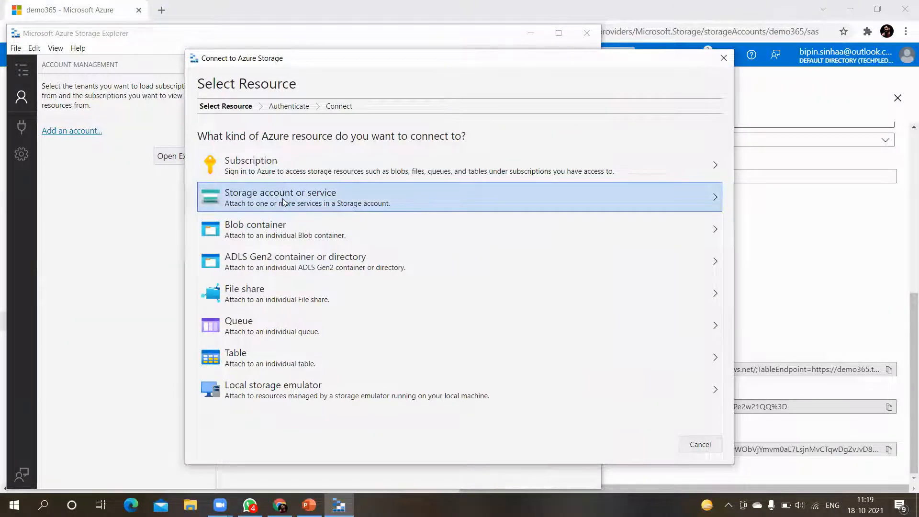
left_click(283, 202)
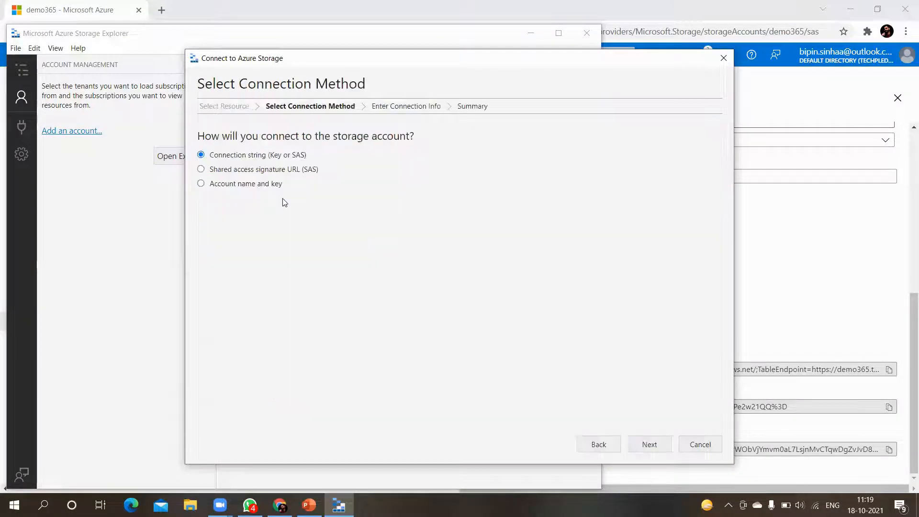
left_click(248, 171)
left_click(664, 444)
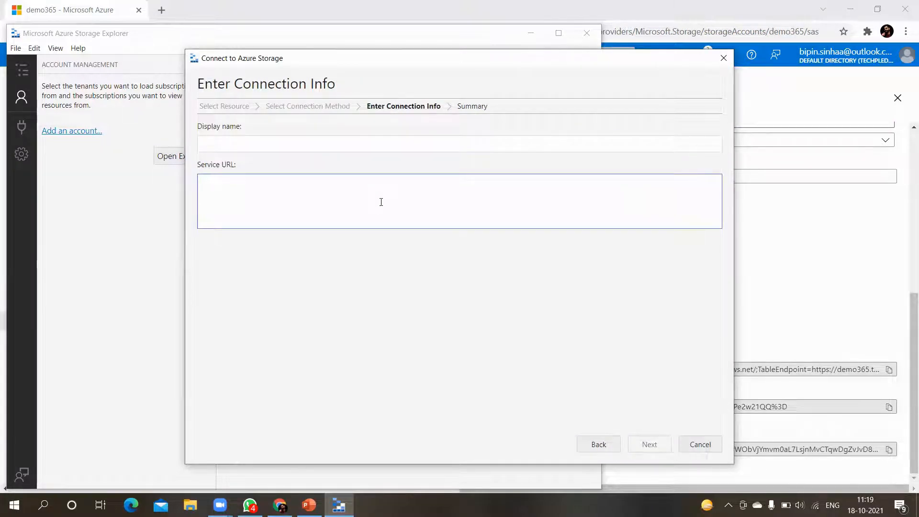
Step: Paste the copied Blob service SAS URL as the service URL and connect to the demo365 storage account
key("ctrl+v")
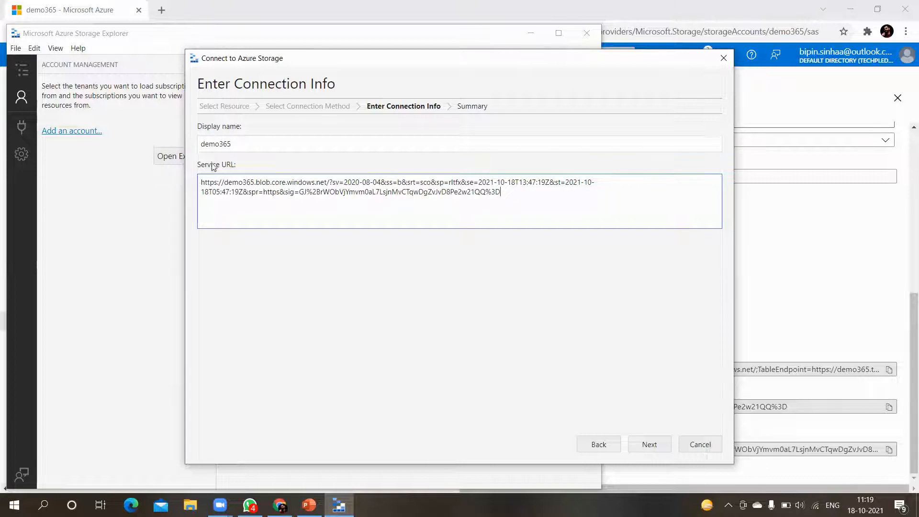
left_click(662, 444)
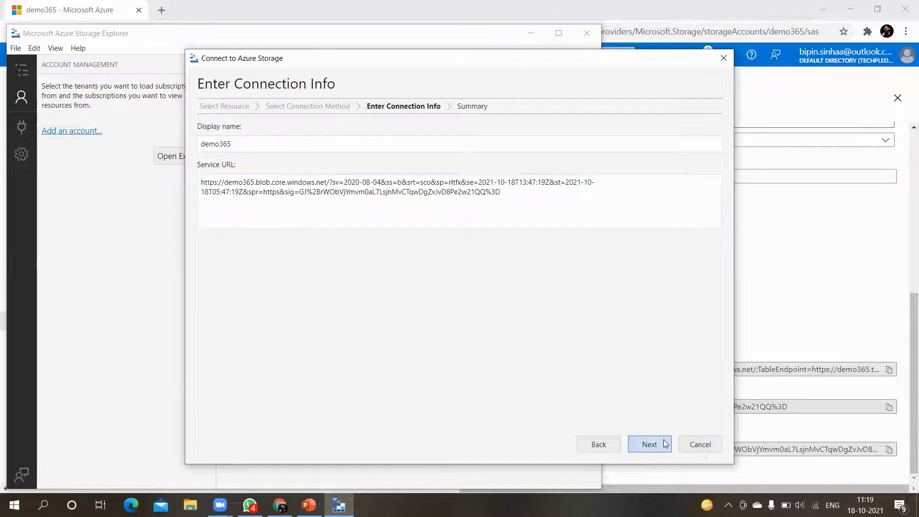
left_click(665, 444)
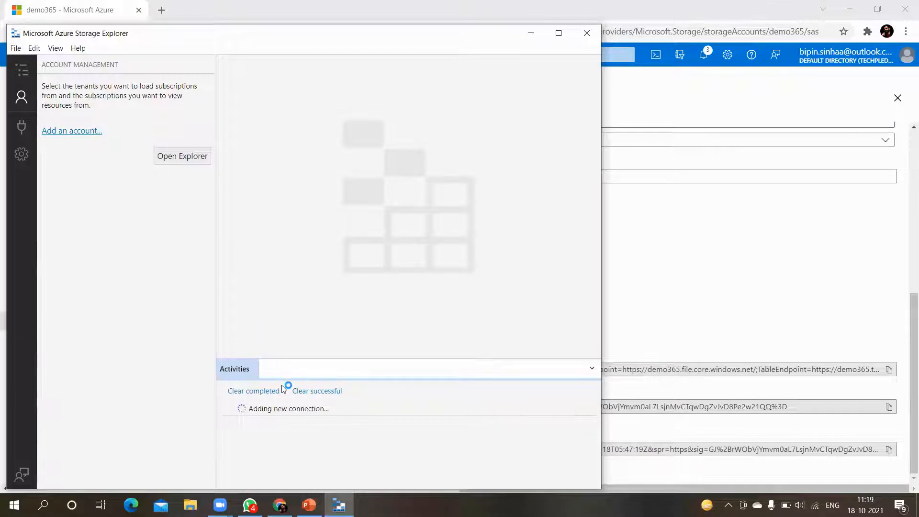
Step: Open the demo container from the blob containers of the attached demo365 (SAS) account
left_click(22, 72)
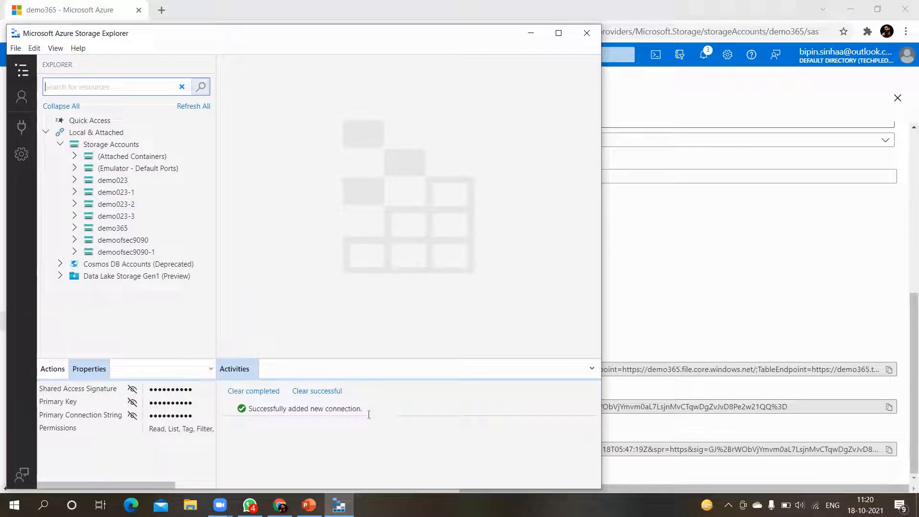
left_click(133, 229)
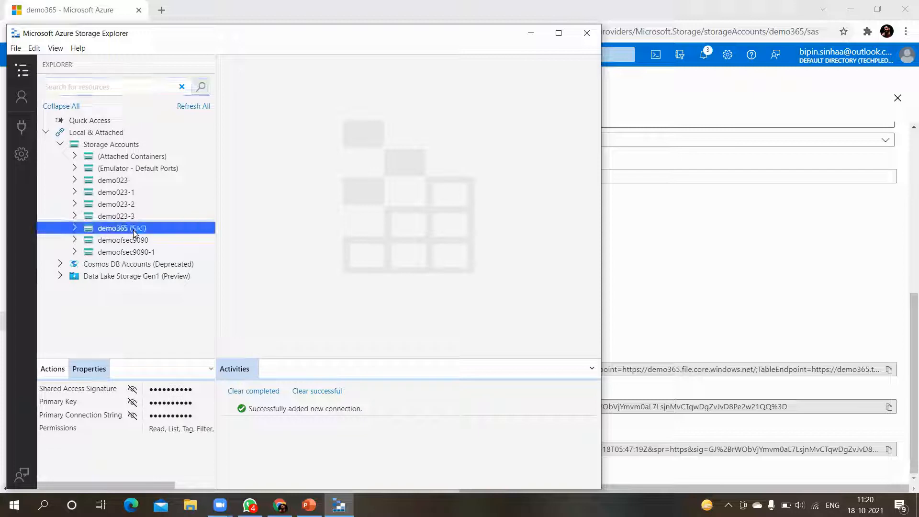
left_click(74, 229)
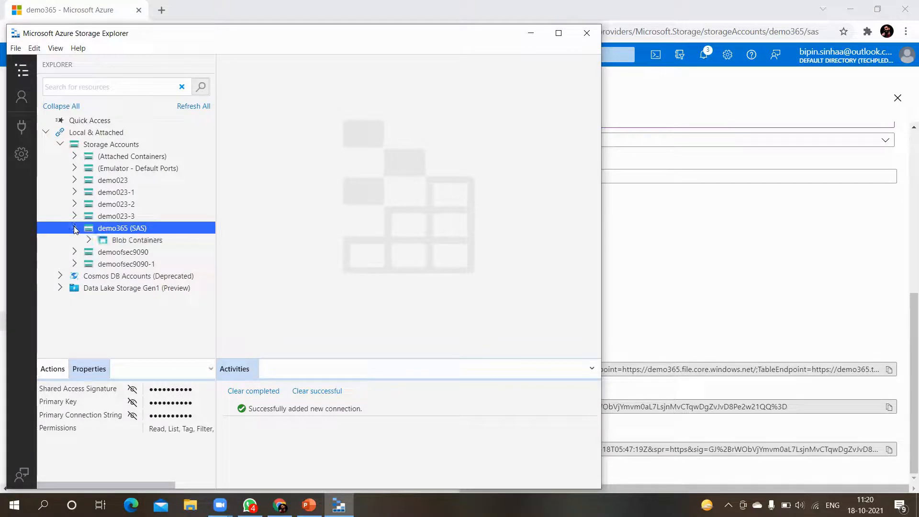
left_click(95, 241)
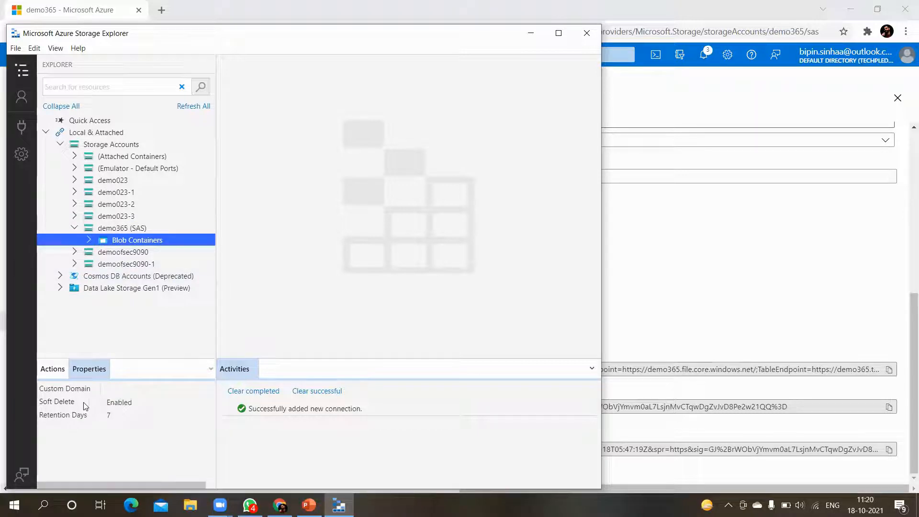
left_click(43, 370)
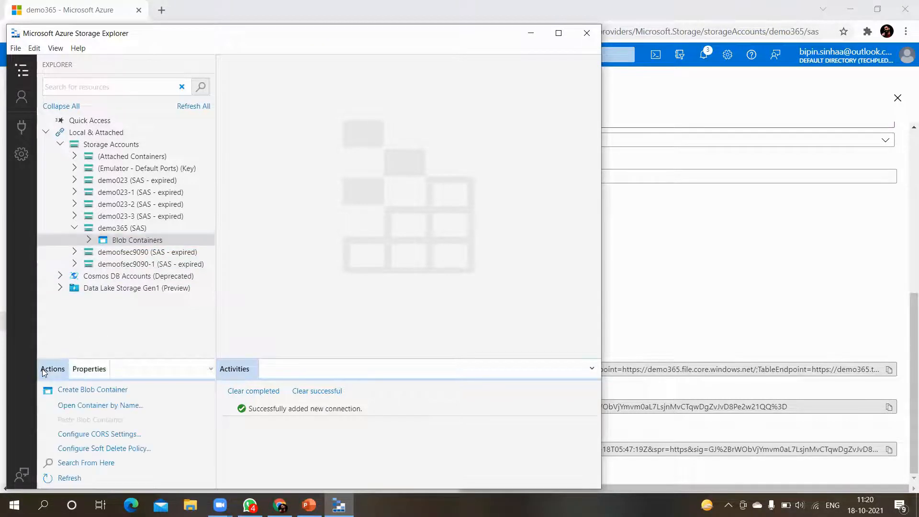
left_click(110, 397)
type("demo")
key("Return")
Step: Try to upload the file Data Mapping.pdf from Documents to the demo container with the default block blob settings
left_click(236, 96)
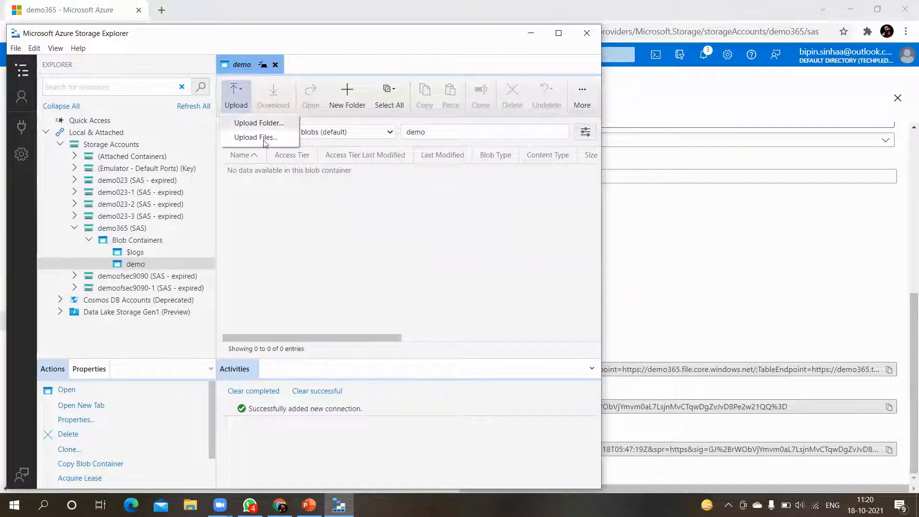
left_click(267, 139)
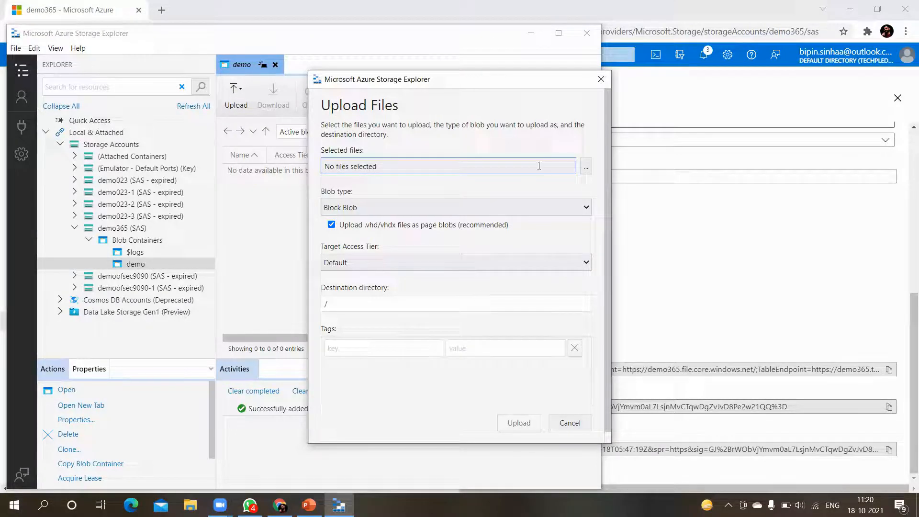
left_click(588, 168)
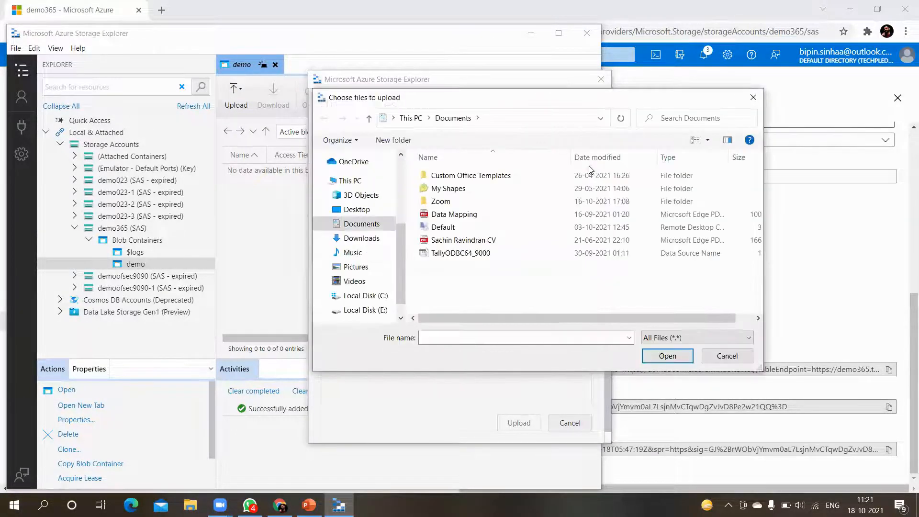
left_click(461, 241)
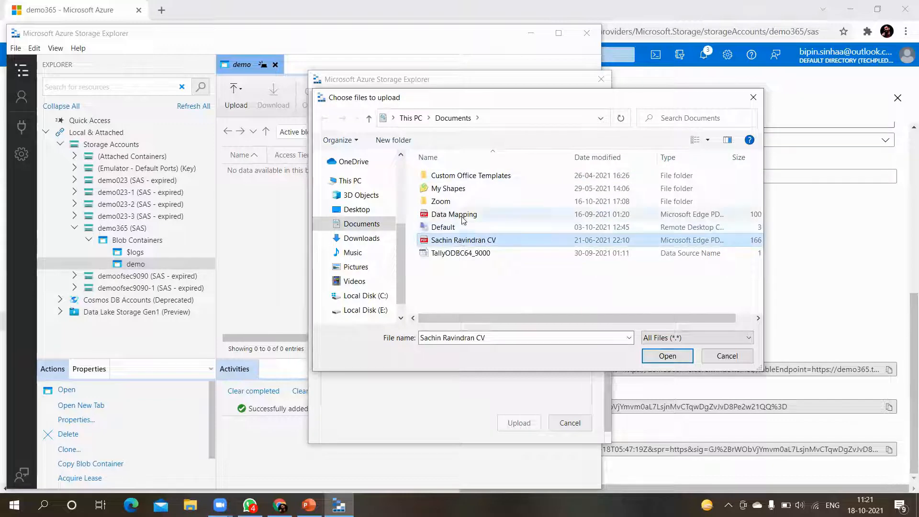
left_click(460, 215)
left_click(662, 363)
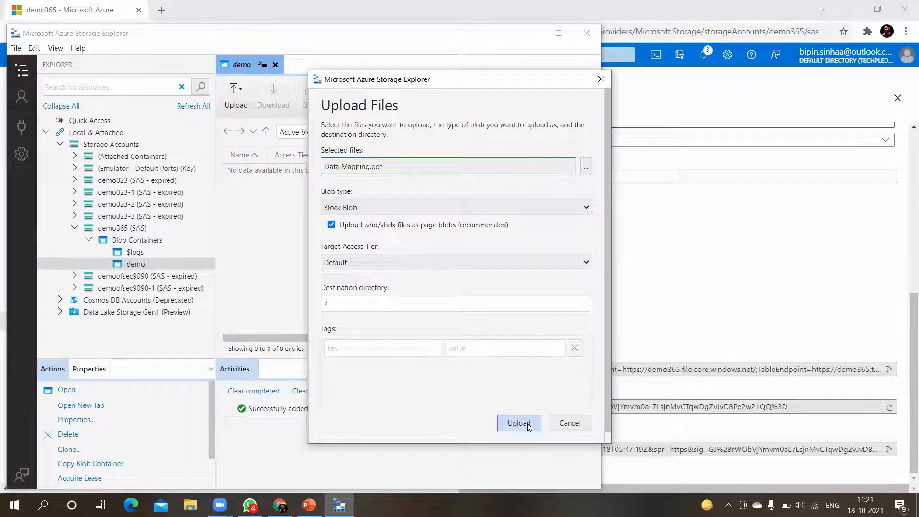
left_click(520, 422)
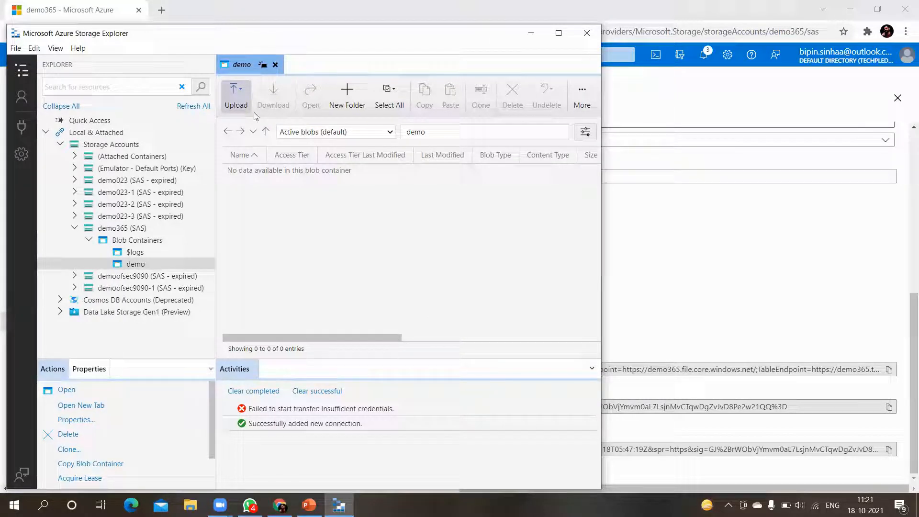
Step: Switch to the Azure portal and look up the existing key vaults
key("alt+Tab")
left_click(252, 55)
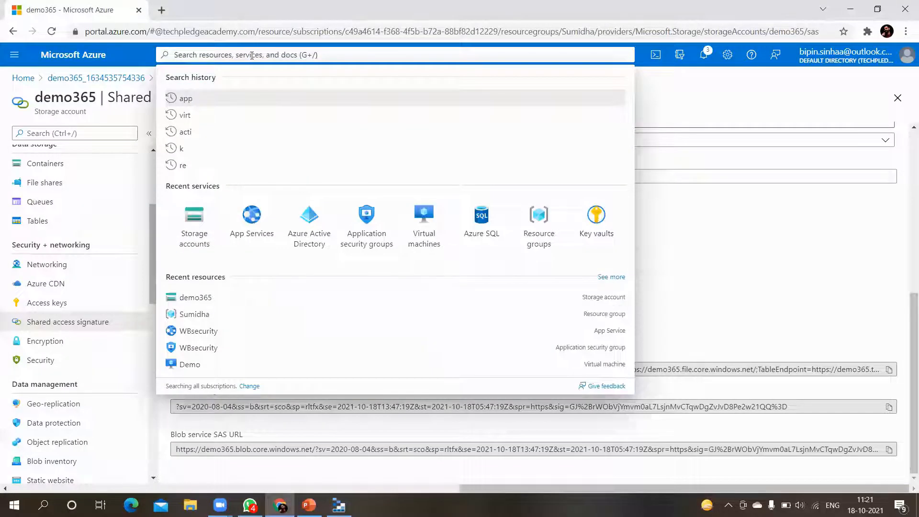
type("key")
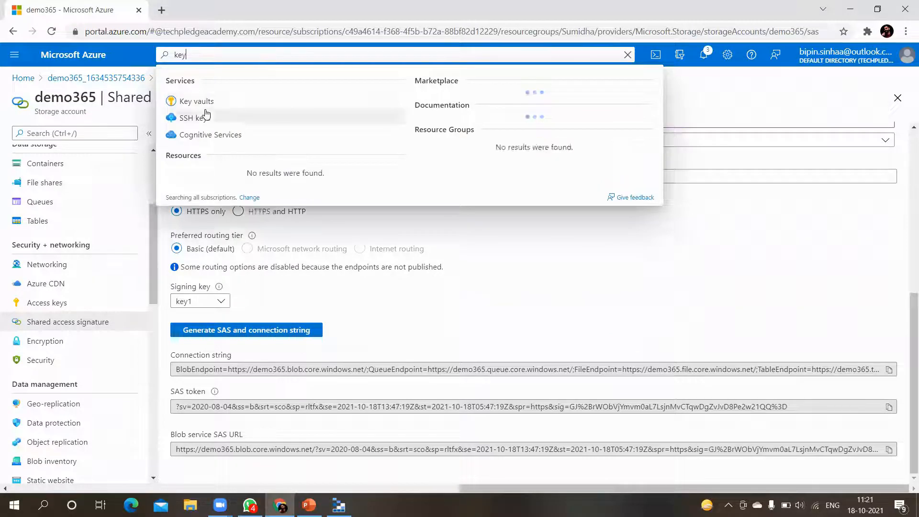
left_click(210, 104)
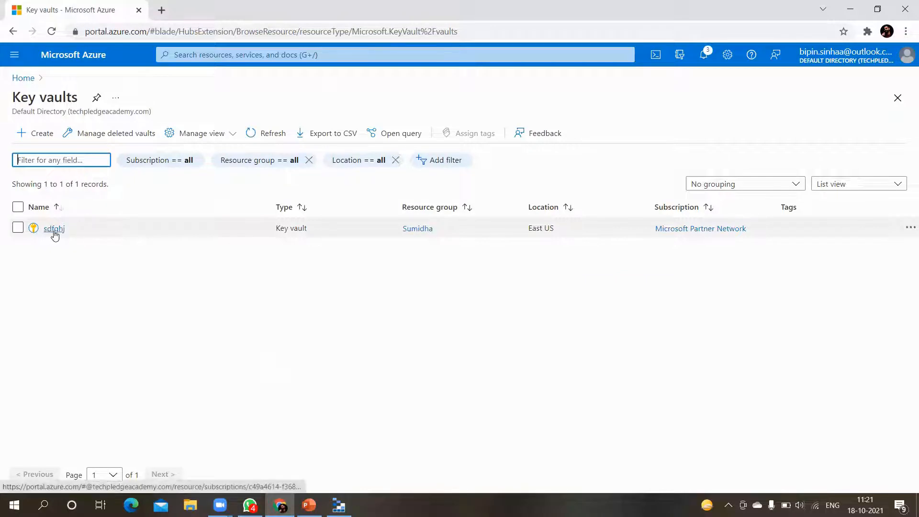
mouse_move(57, 234)
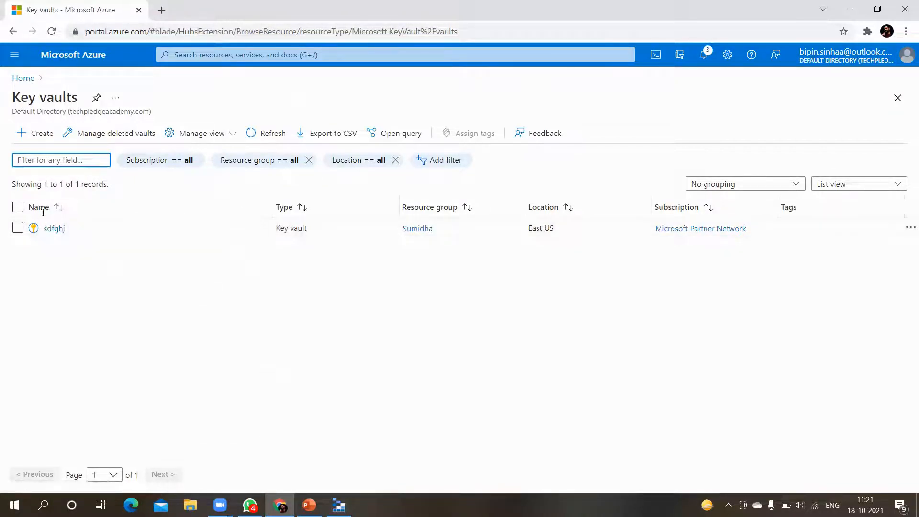
Step: Return to the storage accounts list and open the encryption settings of demo365
left_click(202, 60)
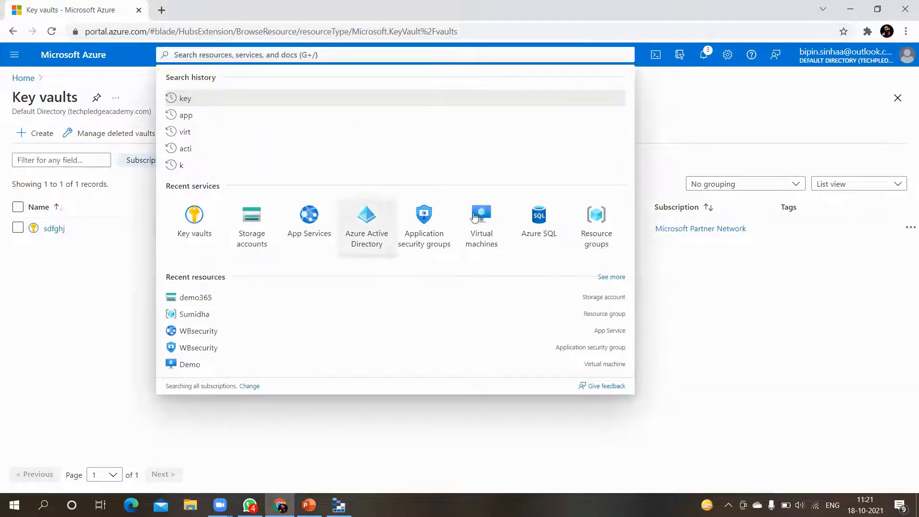
left_click(253, 225)
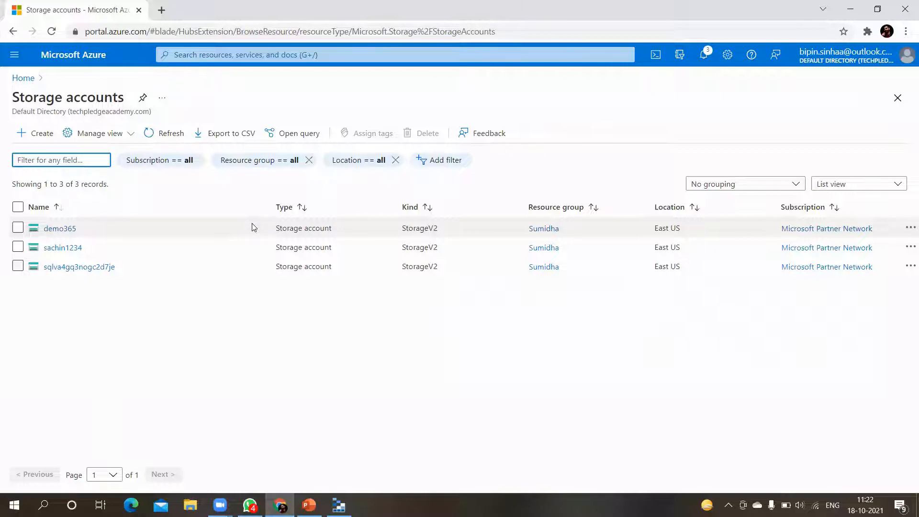
left_click(50, 230)
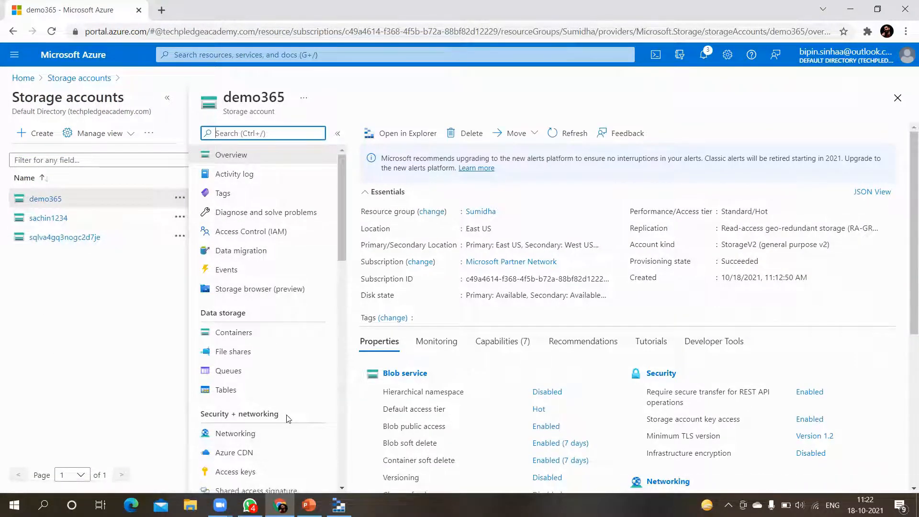
scroll(287, 418, "down", 2)
scroll(288, 418, "down", 1)
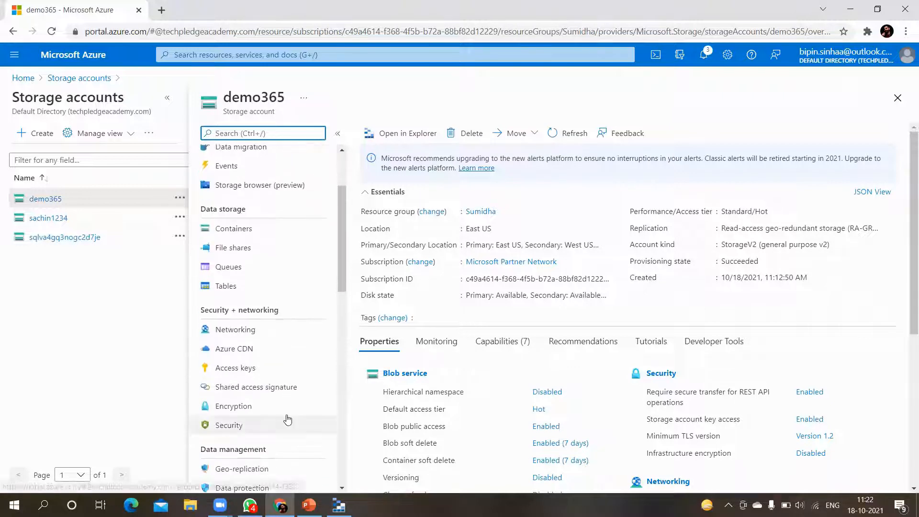
left_click(254, 406)
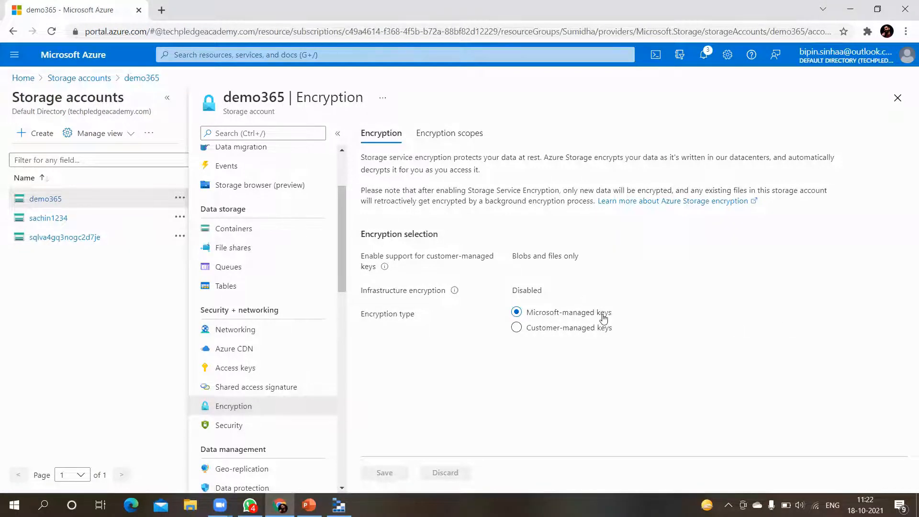
Step: Choose customer-managed keys as the encryption type for demo365 and set the key store type to Key vault
left_click(536, 331)
scroll(731, 277, "down", 1)
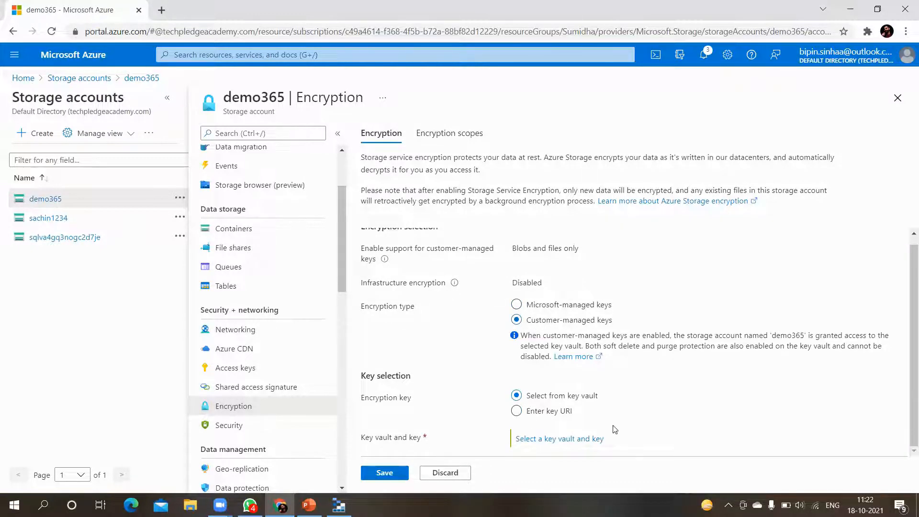
left_click(552, 445)
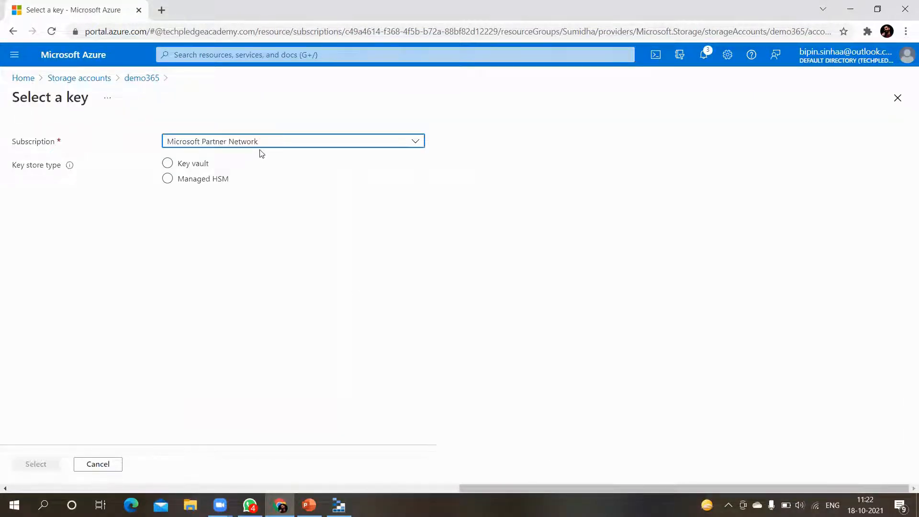
left_click(185, 165)
left_click(191, 168)
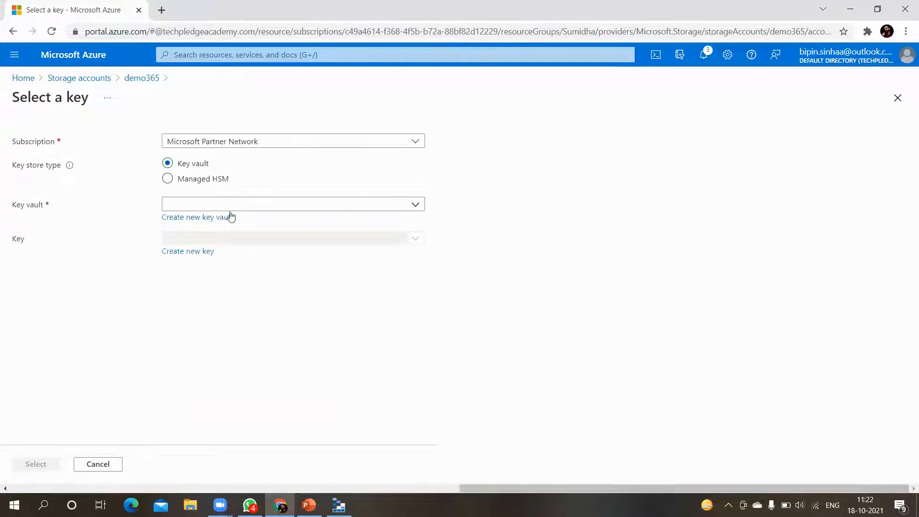
Step: Use key vault sdfghj and its key sdfghj for the encryption, and save the settings
left_click(267, 204)
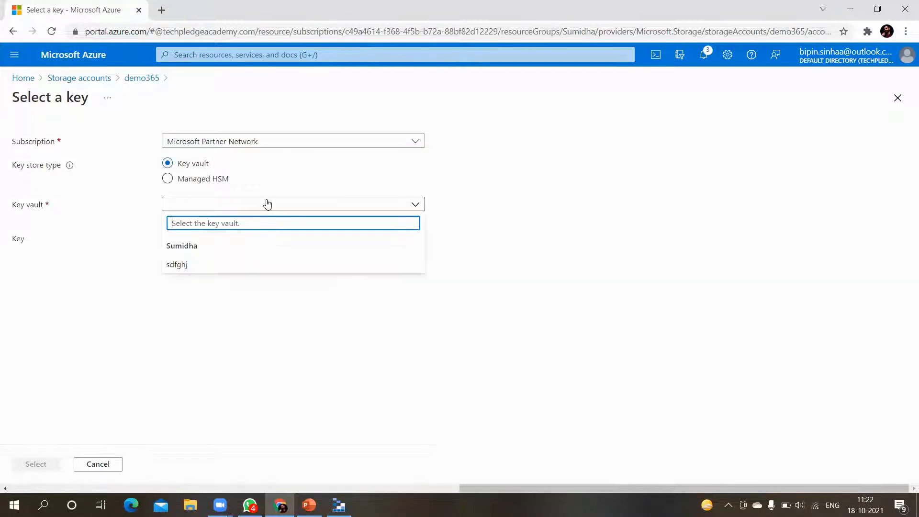
left_click(180, 266)
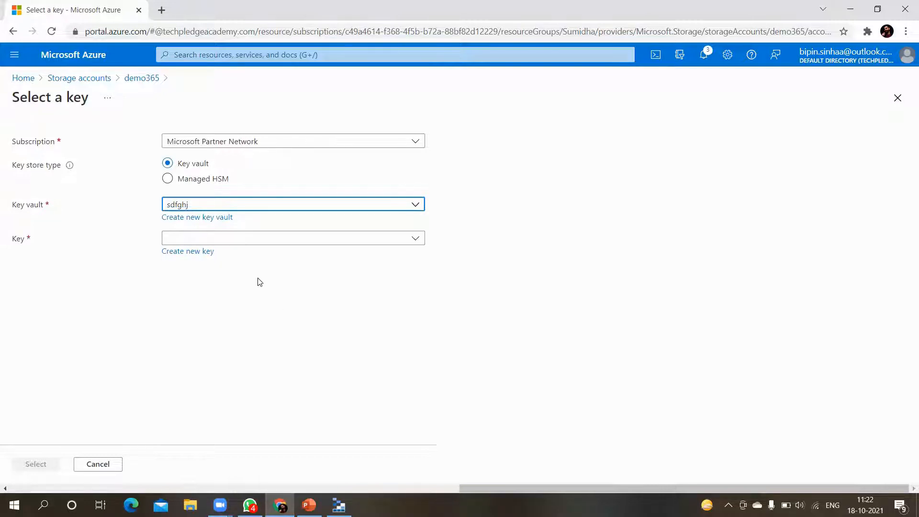
left_click(223, 238)
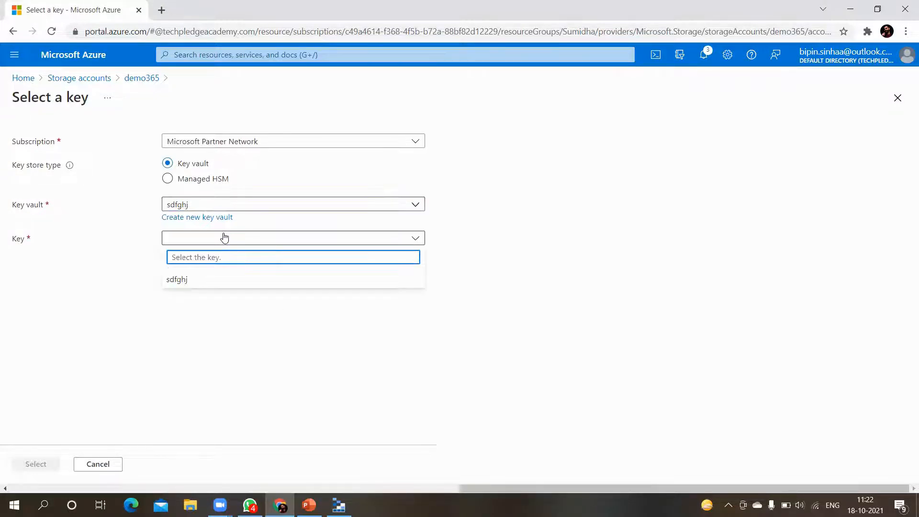
left_click(193, 285)
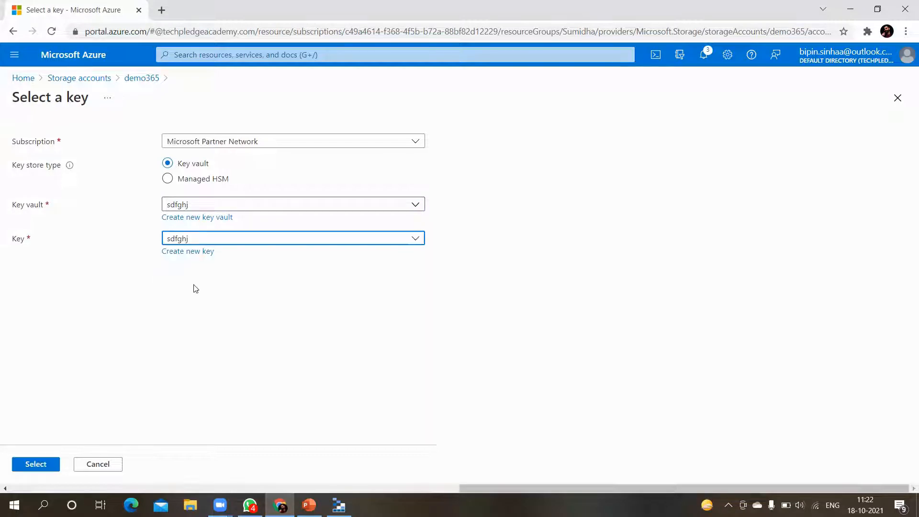
left_click(35, 465)
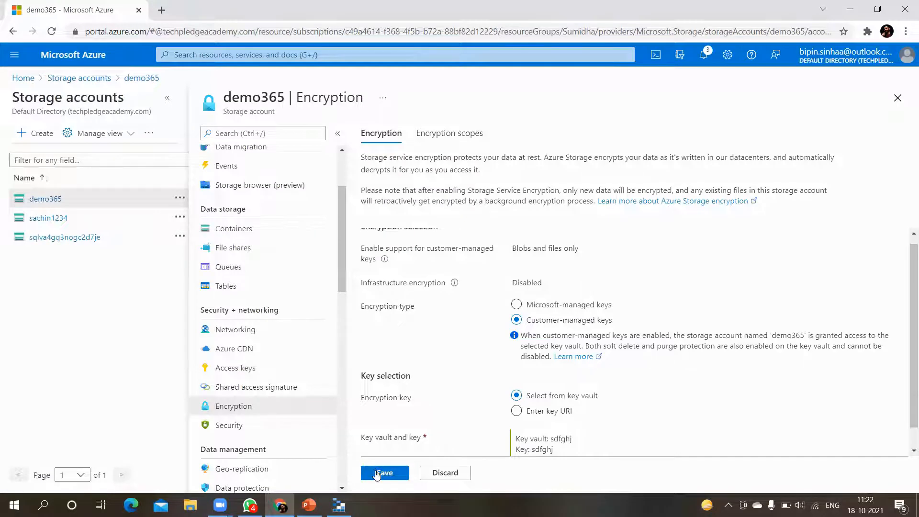
left_click(384, 473)
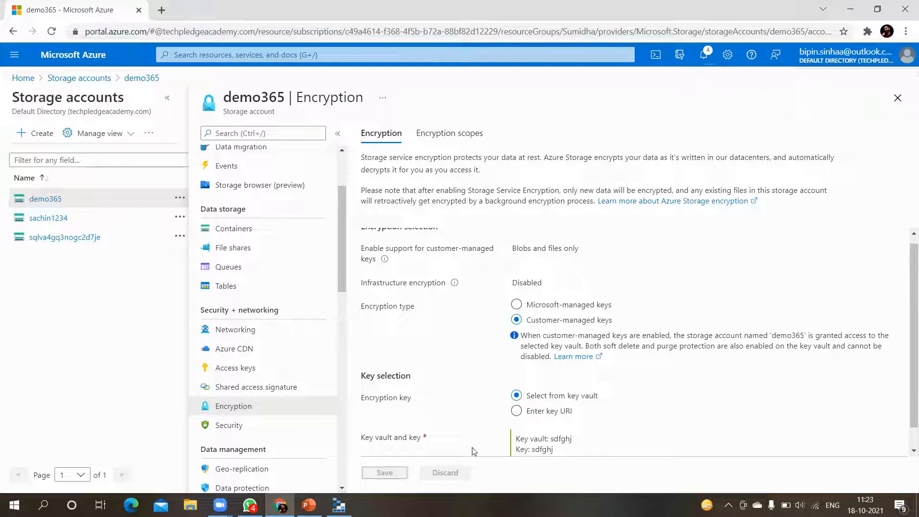
scroll(435, 303, "down", 1)
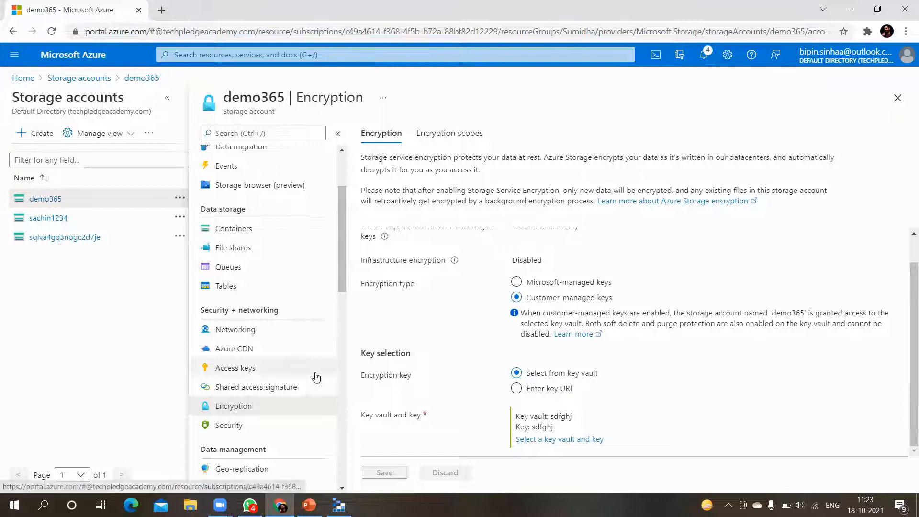
Step: View the Azure Defender for Storage options in demo365's security settings, discarding unsaved edits, and open the account's locks
left_click(238, 431)
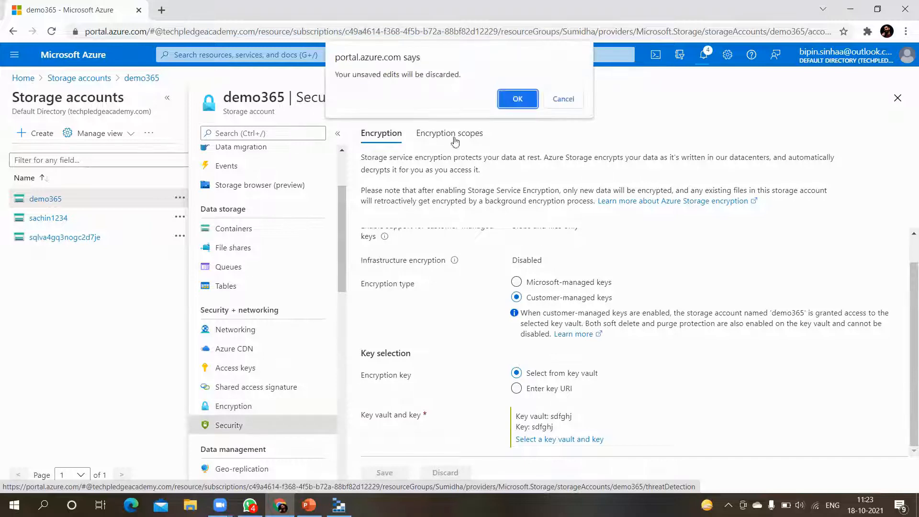
left_click(526, 100)
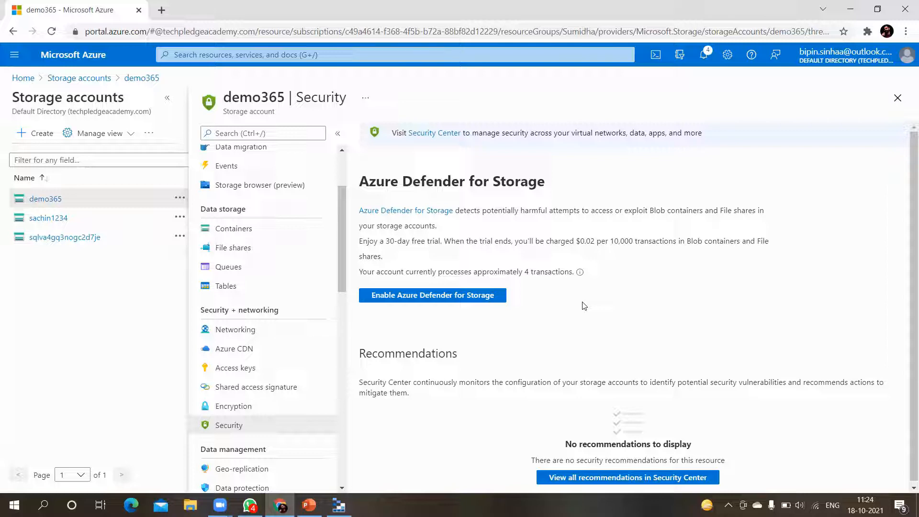
scroll(233, 430, "down", 4)
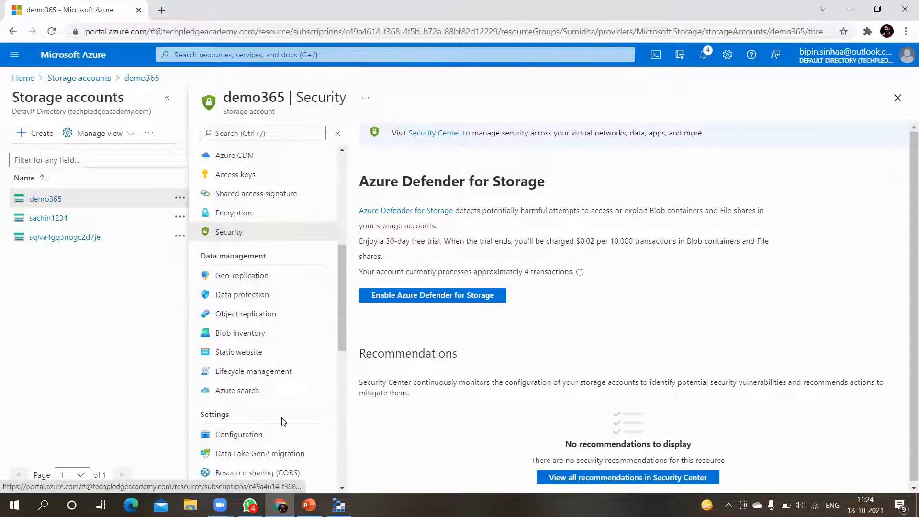
scroll(282, 421, "down", 3)
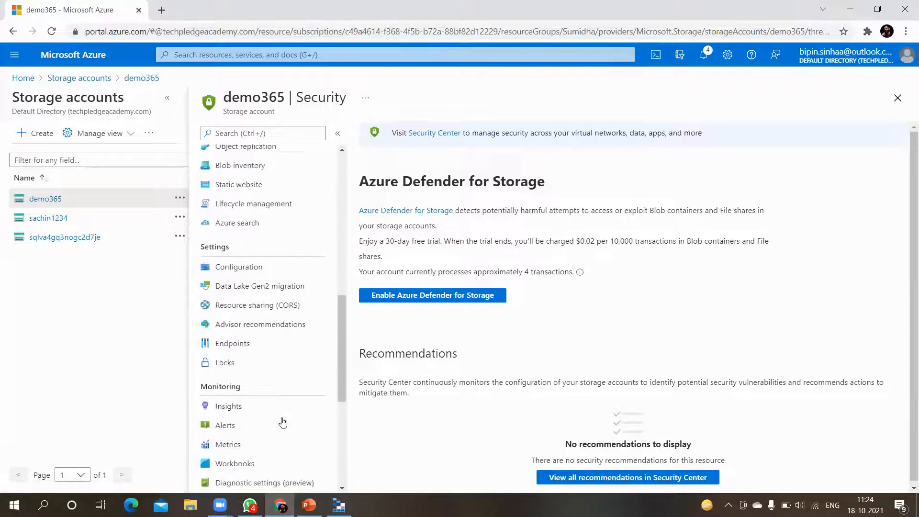
left_click(231, 363)
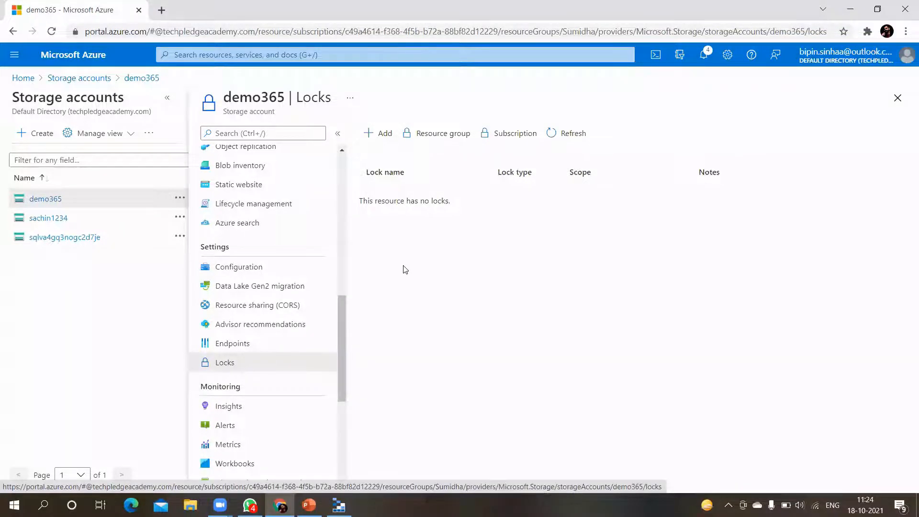
Step: Add a lock named donotdelete of type Delete to demo365 with the note "Contact your Manager"
left_click(376, 133)
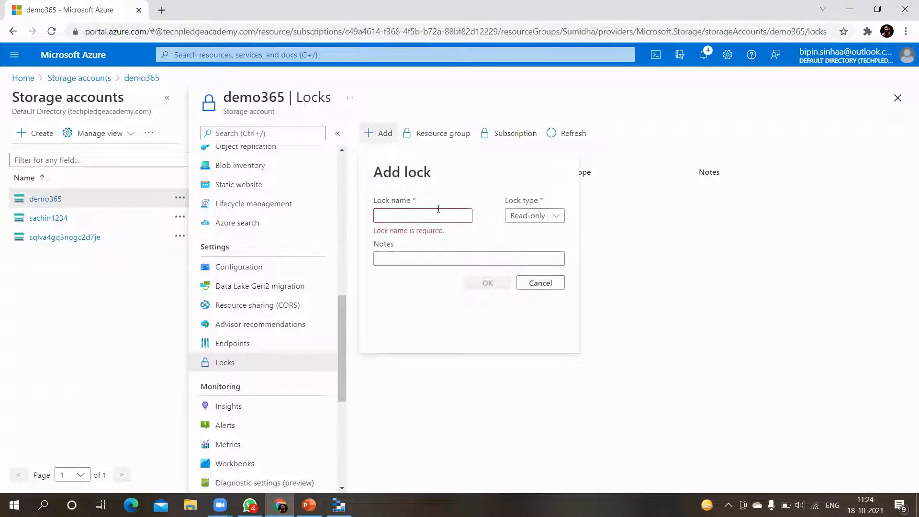
left_click(438, 214)
left_click(426, 213)
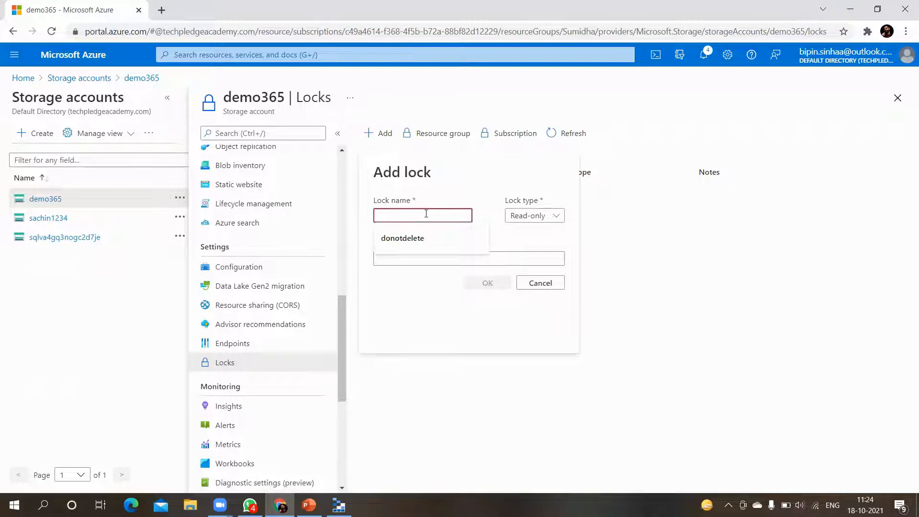
left_click(414, 239)
left_click(531, 217)
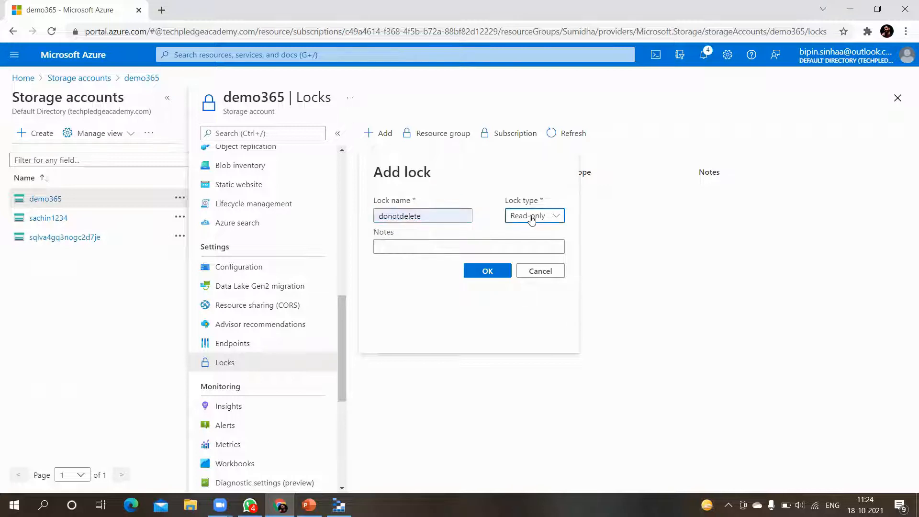
left_click(531, 218)
left_click(529, 259)
left_click(408, 247)
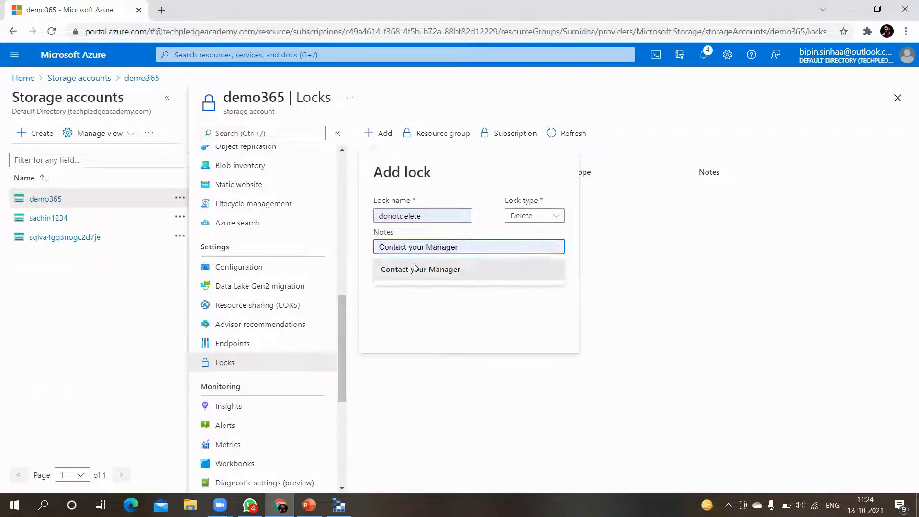
left_click(415, 268)
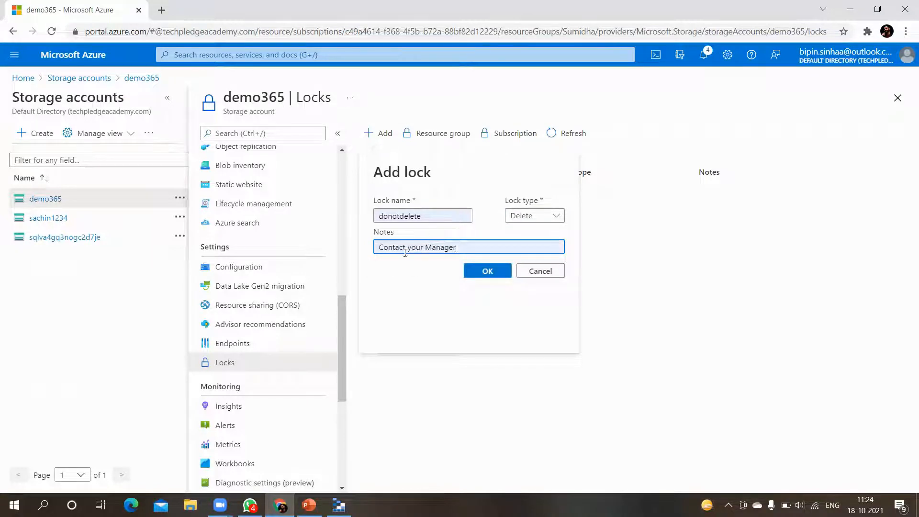
left_click(486, 271)
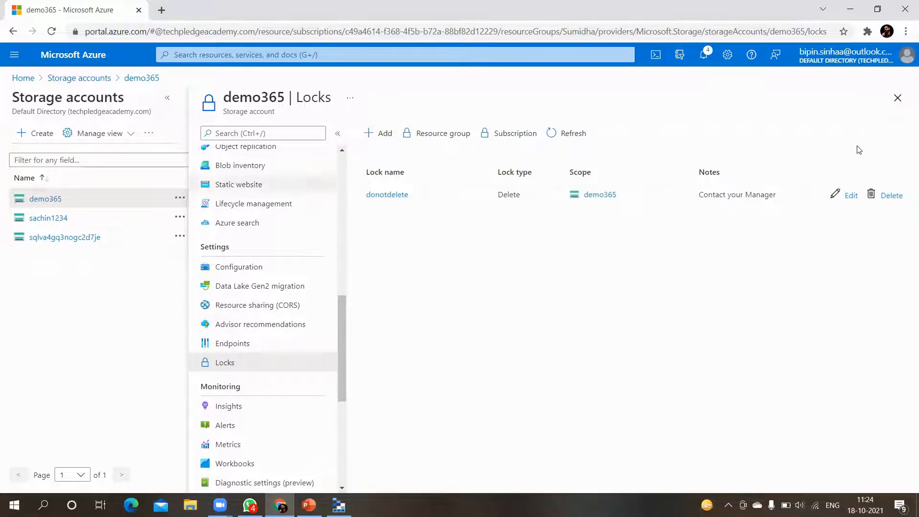
Step: Return to the storage accounts list, try to delete demo365 with the confirmation "yes", and clear its selection
left_click(901, 97)
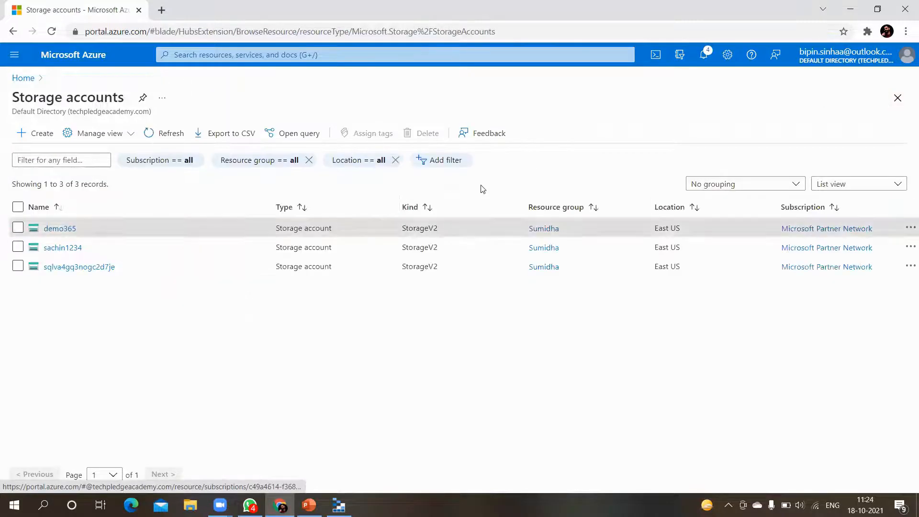
left_click(20, 229)
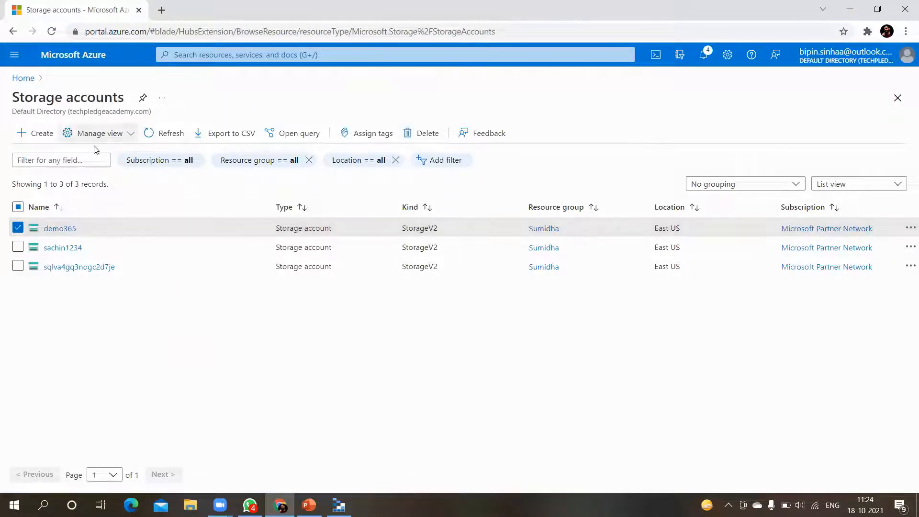
left_click(410, 138)
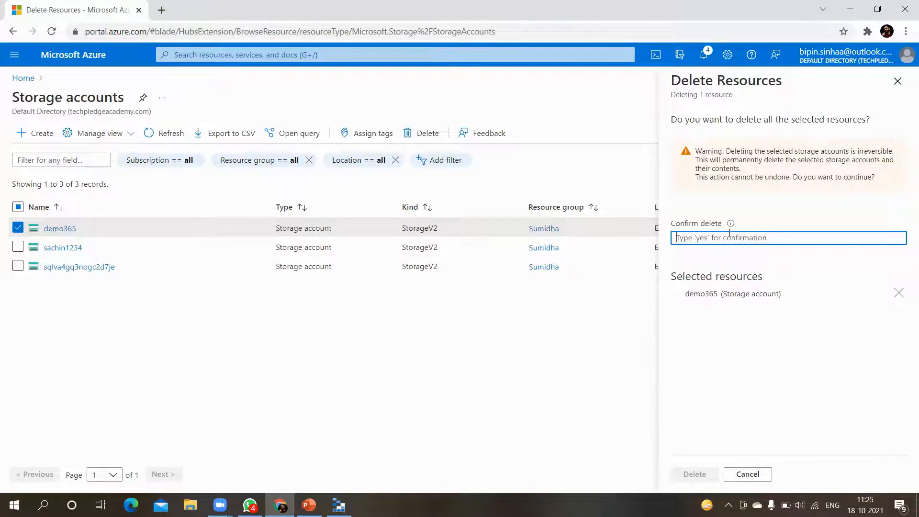
left_click(729, 235)
type("yes")
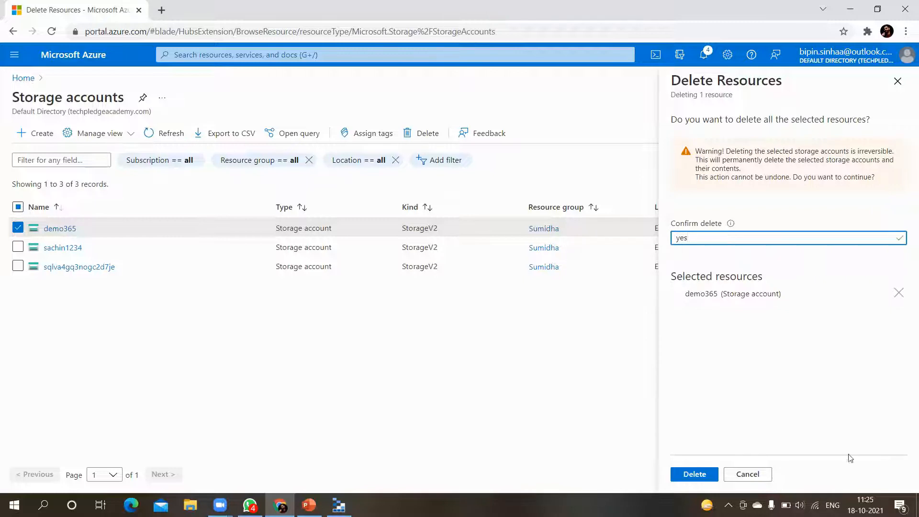
left_click(696, 475)
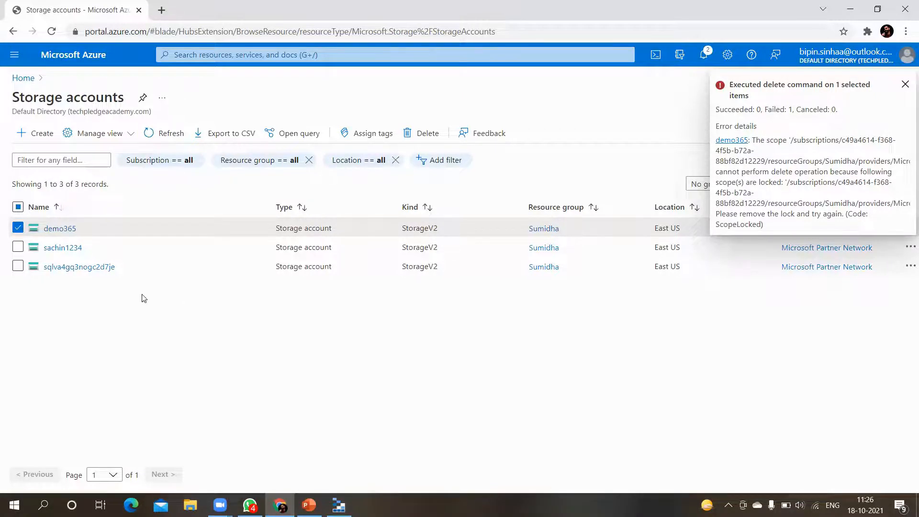
left_click(18, 228)
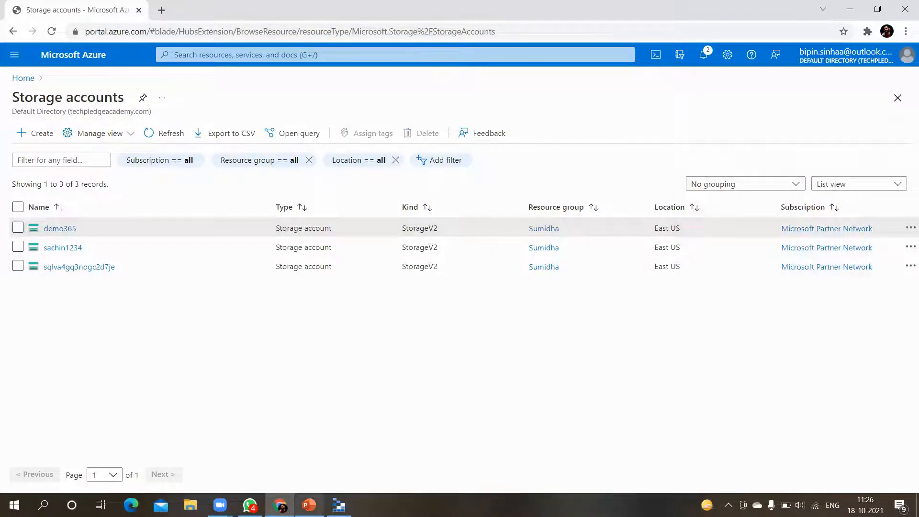
Step: Switch to the PowerPoint deck, start the slide show from the Storage Architecture slide and advance to Storage Encryption
left_click(308, 505)
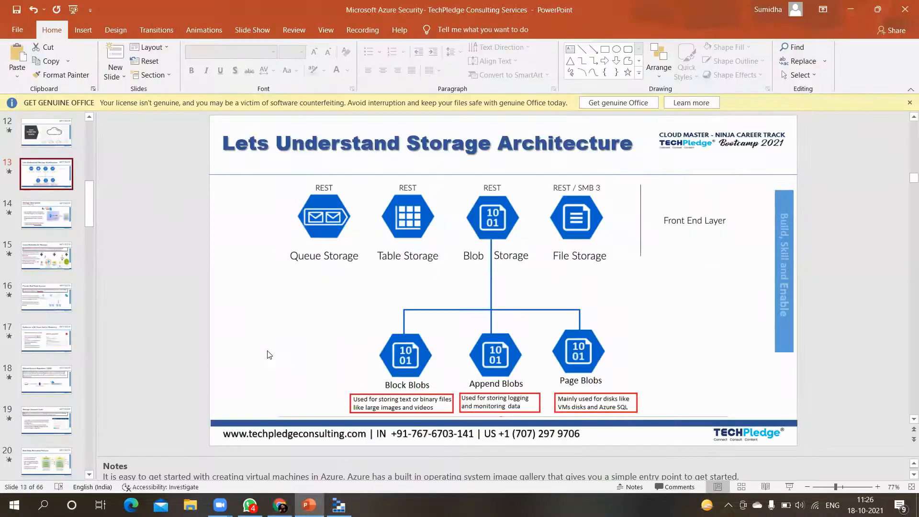
key("shift+F5")
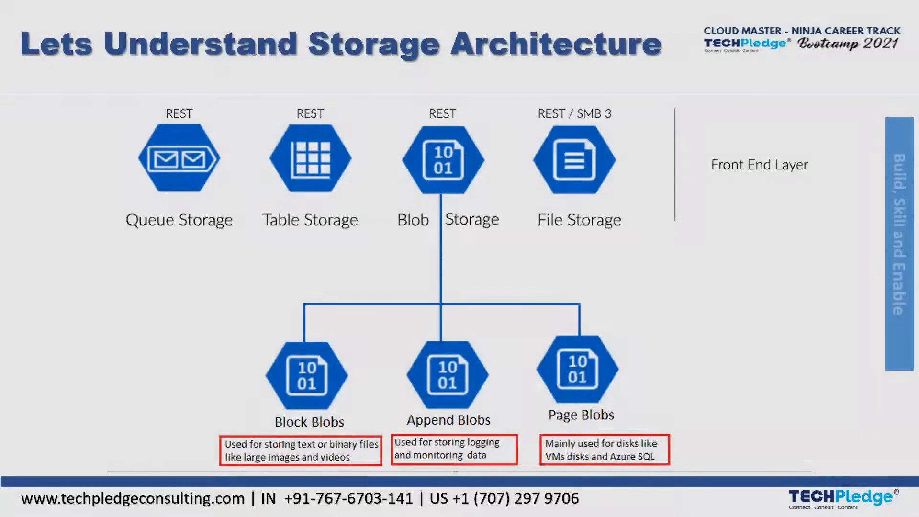
key("Right")
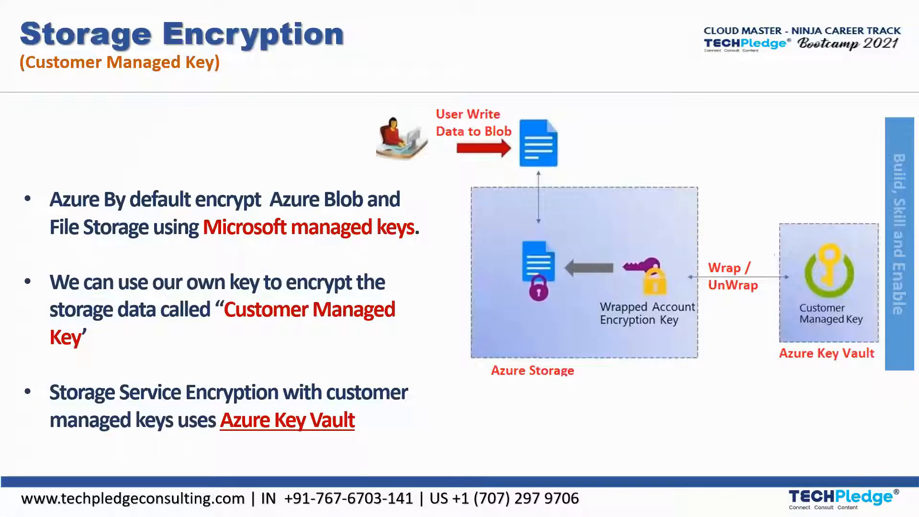